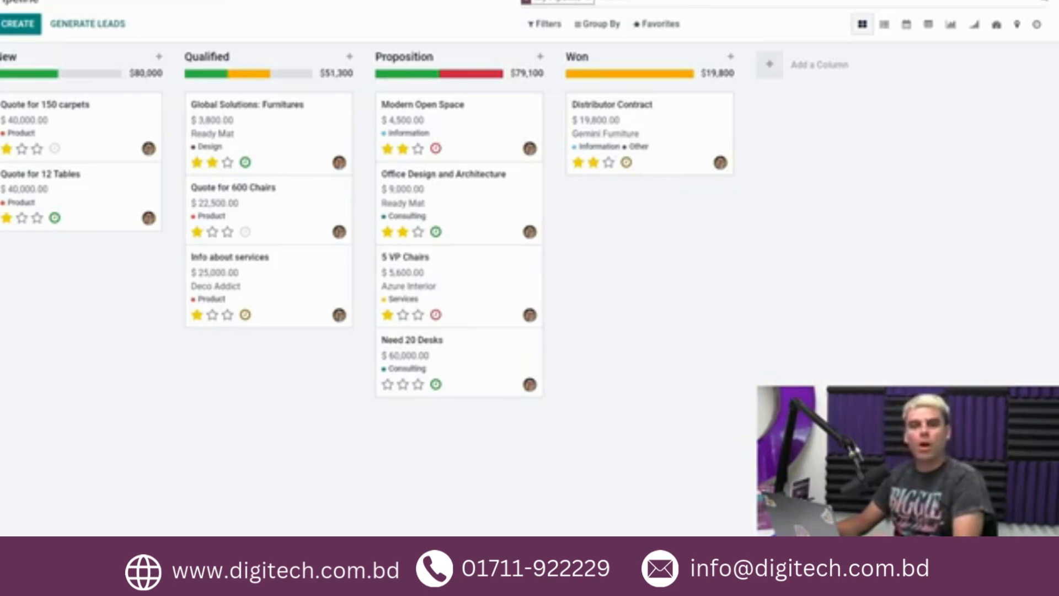
Filter the Proposition stage by planned activities, switch it to overdue activities, and clear the filter
{"action": "mouse_move", "coordinate": [391, 81]}
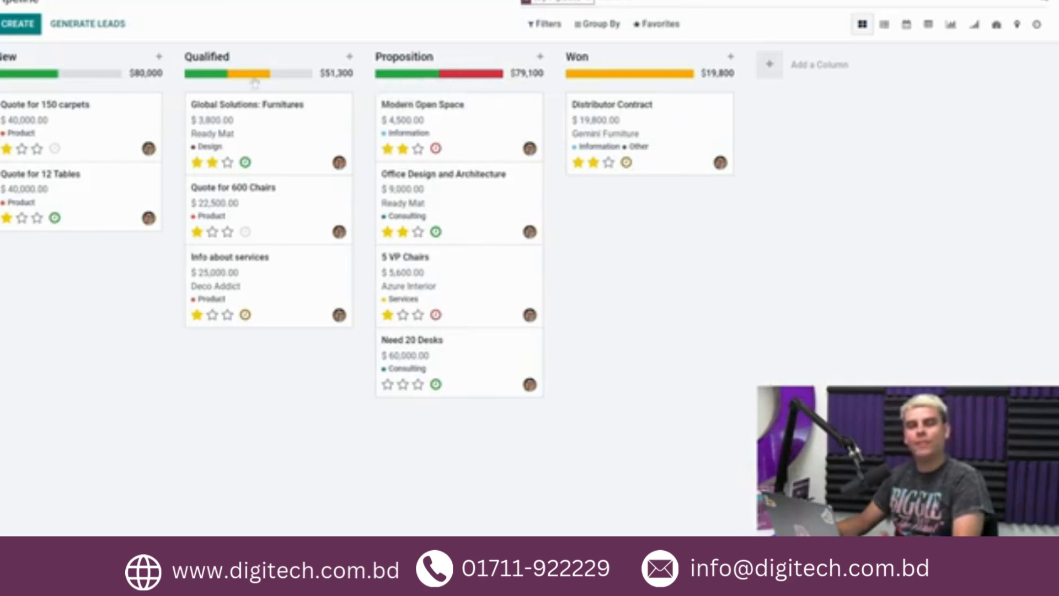
{"action": "mouse_move", "coordinate": [253, 83]}
{"action": "mouse_move", "coordinate": [423, 81]}
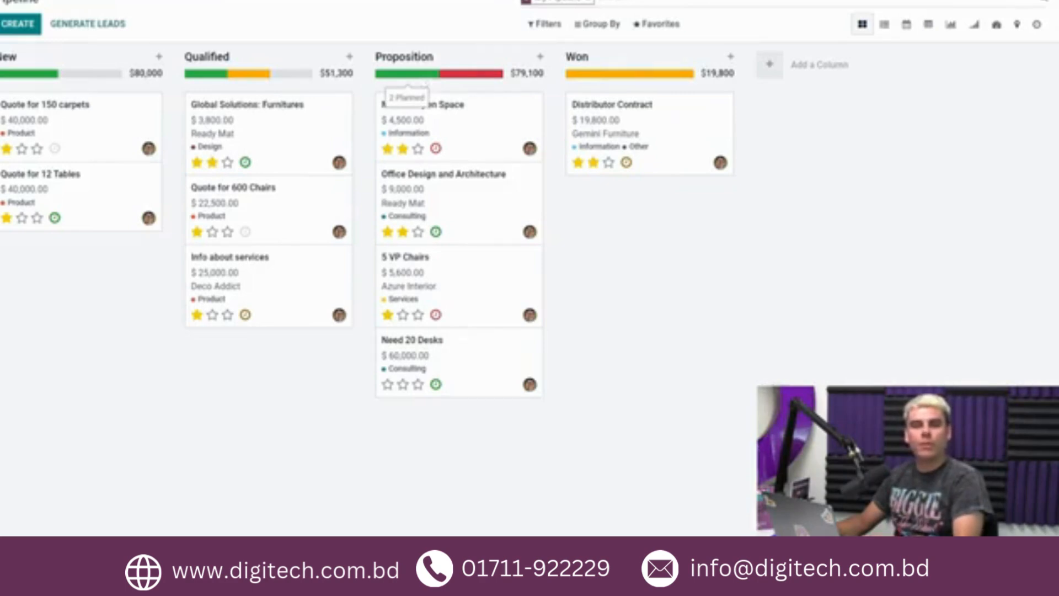
{"action": "left_click", "coordinate": [423, 82]}
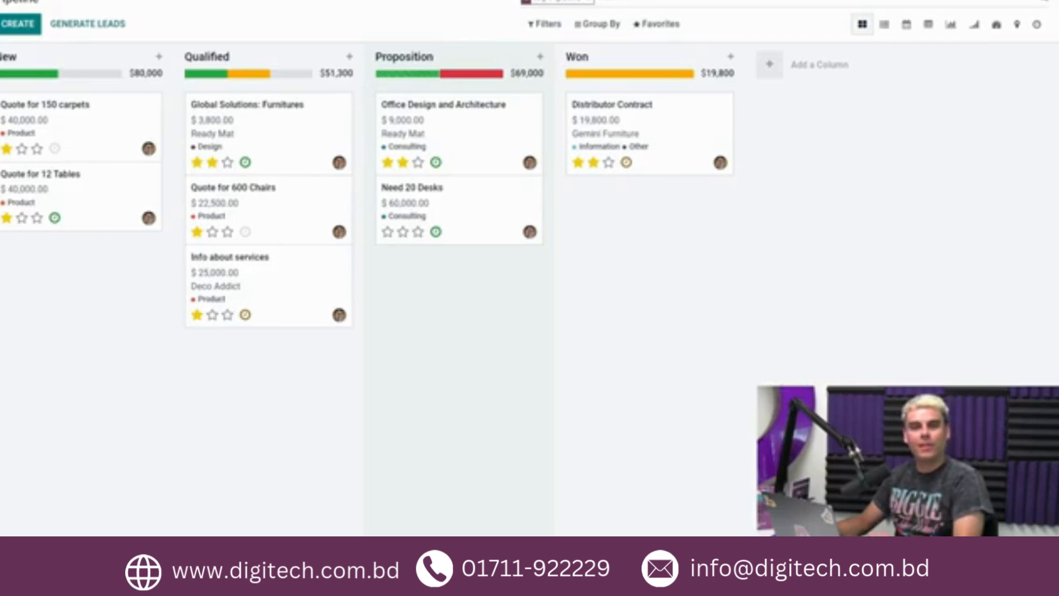
{"action": "mouse_move", "coordinate": [446, 76]}
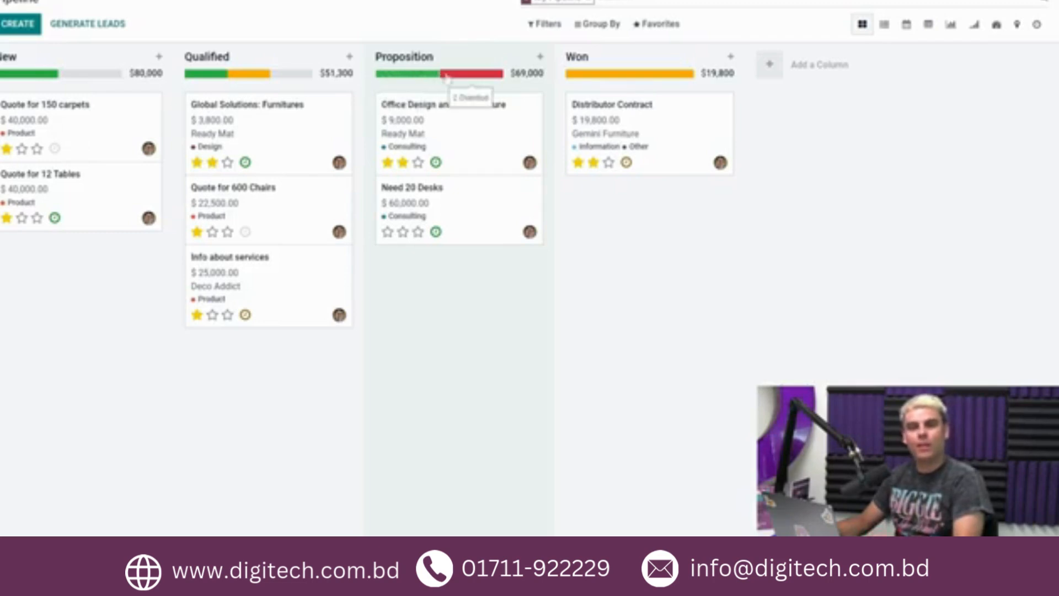
{"action": "left_click", "coordinate": [446, 74]}
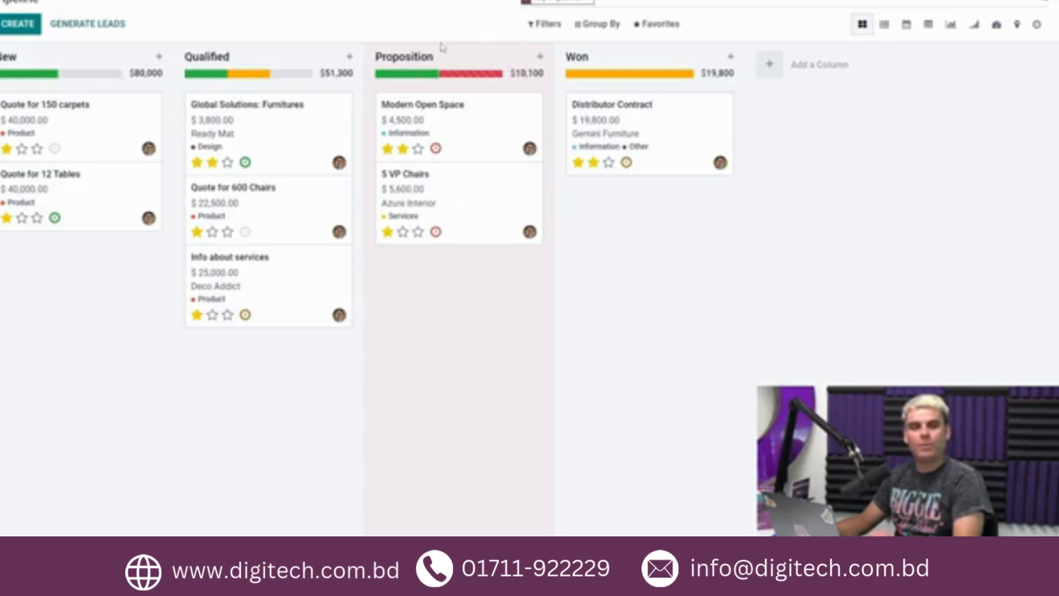
{"action": "left_click", "coordinate": [455, 78]}
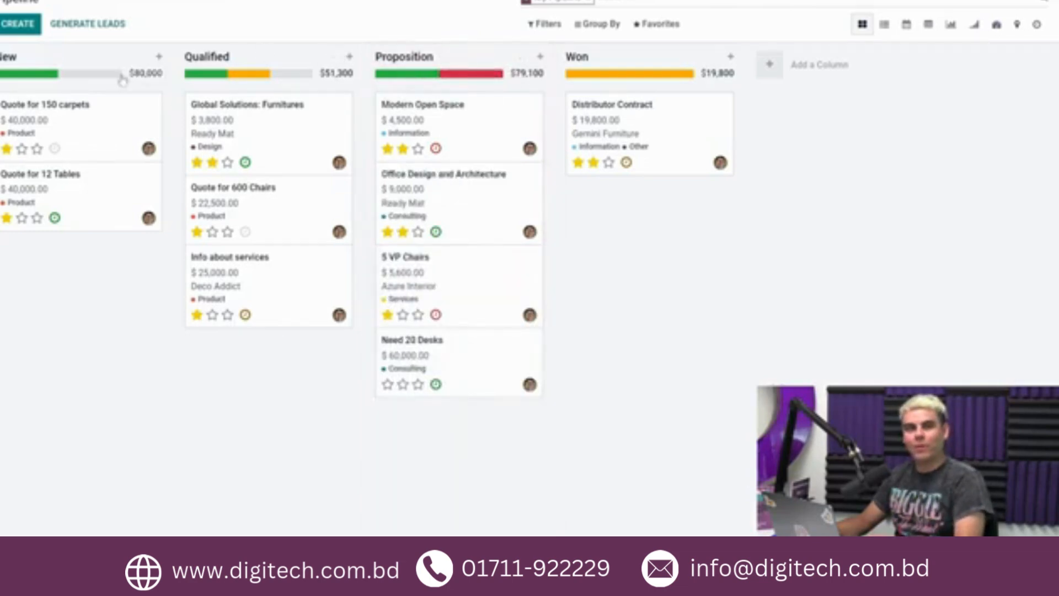
{"action": "mouse_move", "coordinate": [123, 79]}
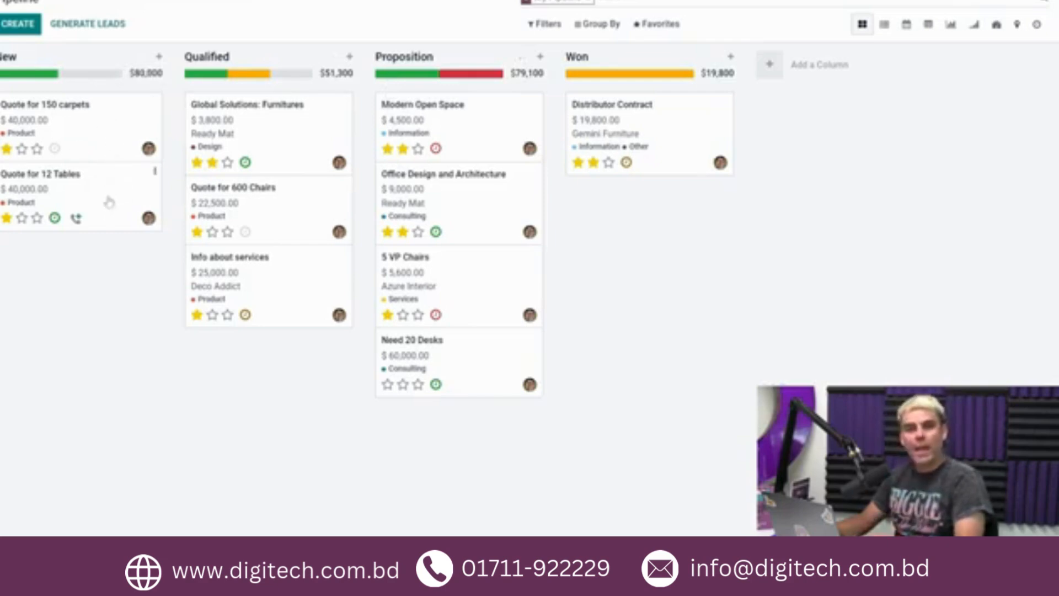
Schedule a Call activity on the Quote for 150 carpets opportunity with due date 09/19/2022 and save it
{"action": "left_click", "coordinate": [54, 150]}
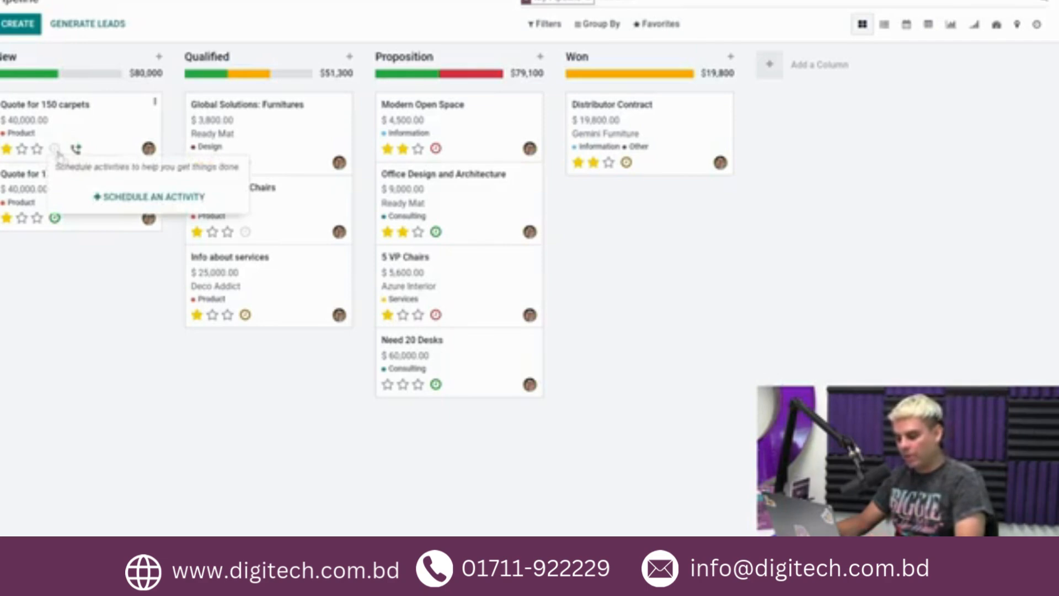
{"action": "left_click", "coordinate": [106, 196]}
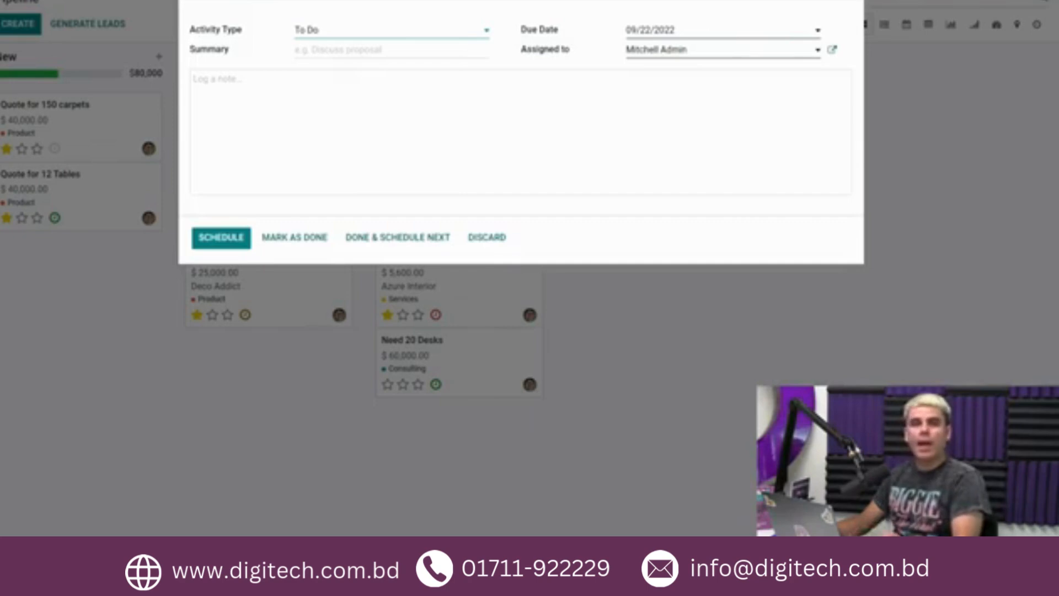
{"action": "left_click", "coordinate": [478, 34]}
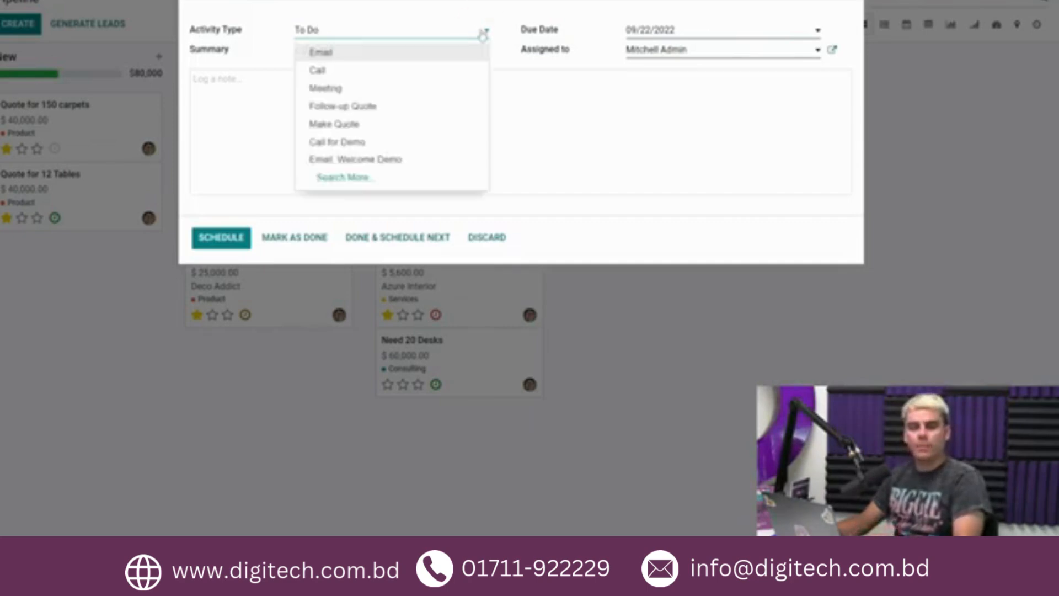
{"action": "left_click", "coordinate": [415, 70]}
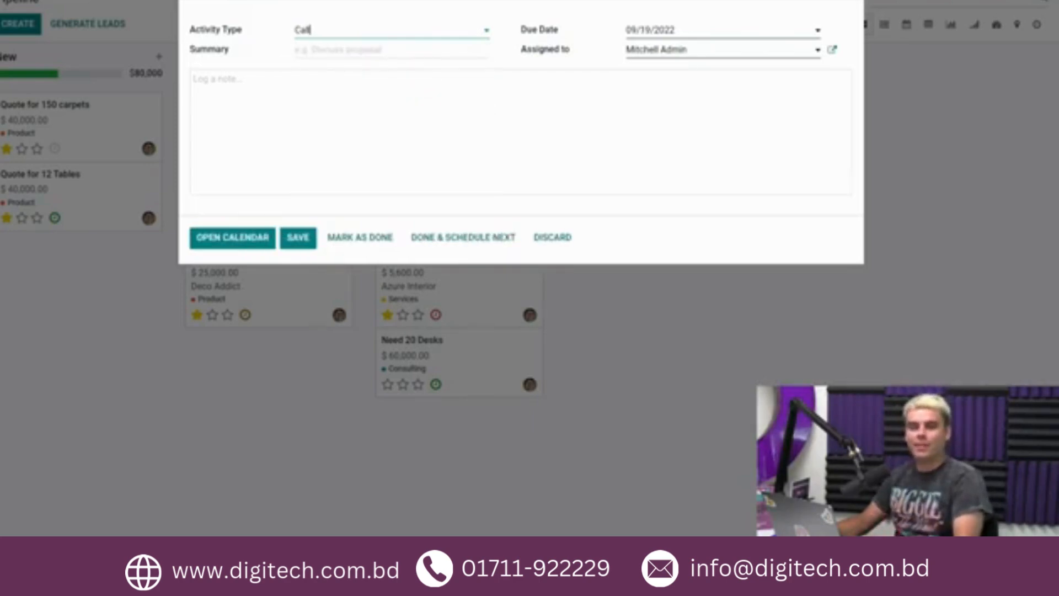
{"action": "left_click", "coordinate": [392, 78]}
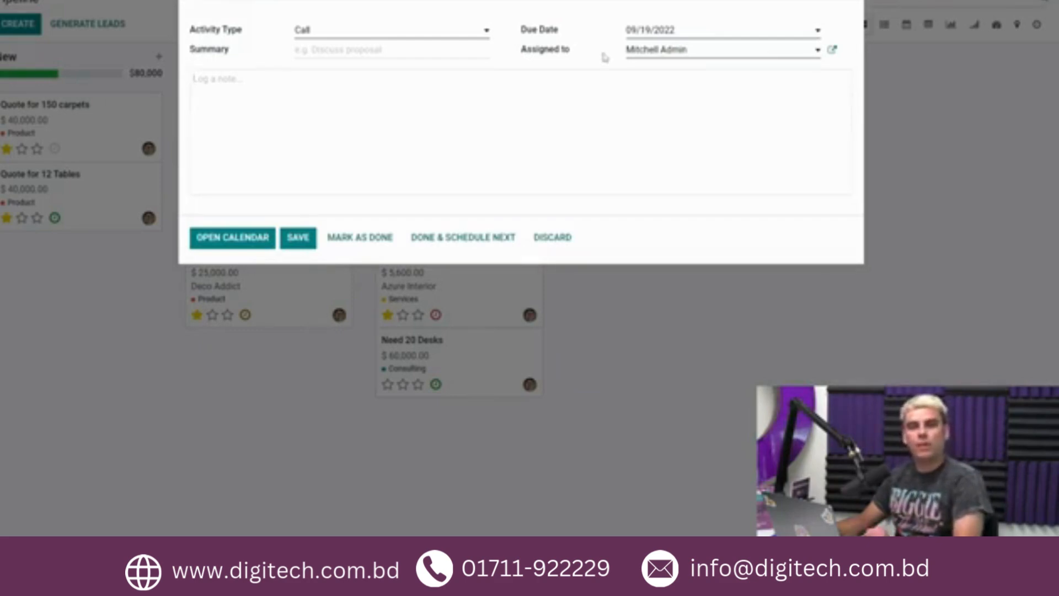
{"action": "left_click", "coordinate": [562, 30]}
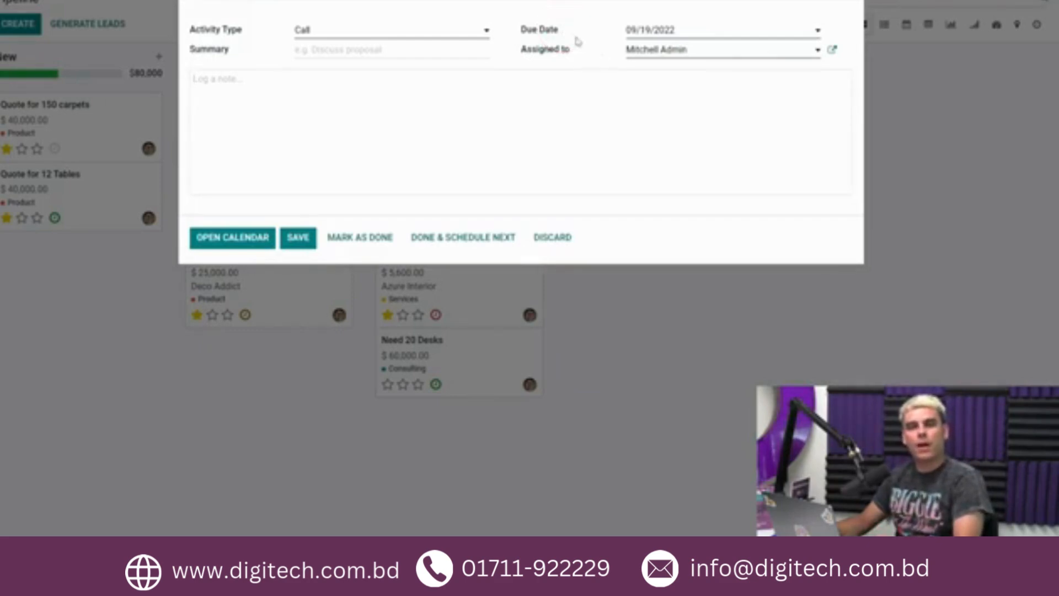
{"action": "left_click", "coordinate": [708, 37]}
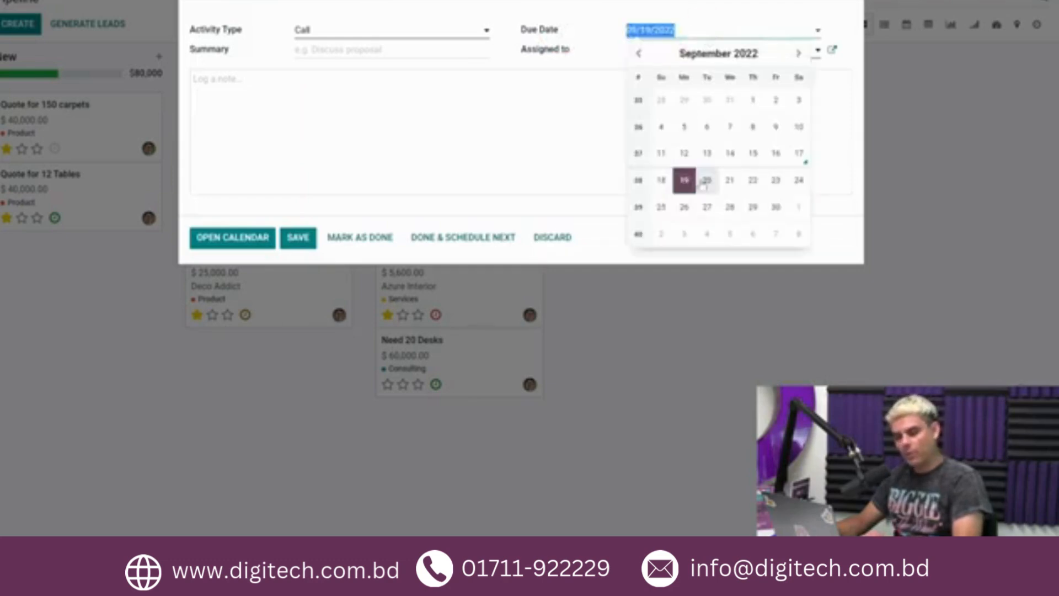
{"action": "left_click", "coordinate": [685, 182]}
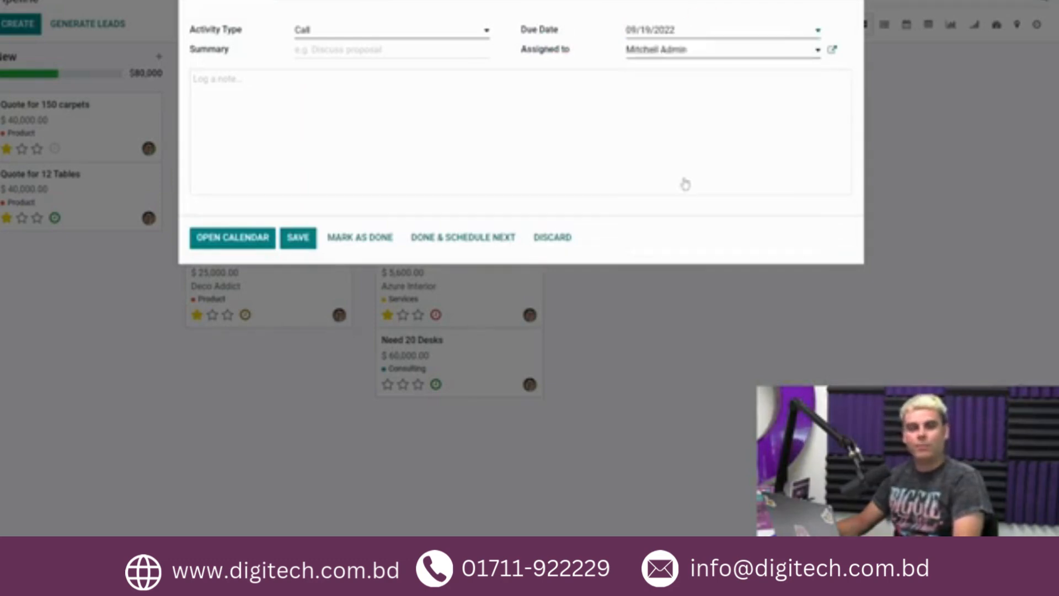
{"action": "left_click", "coordinate": [298, 238]}
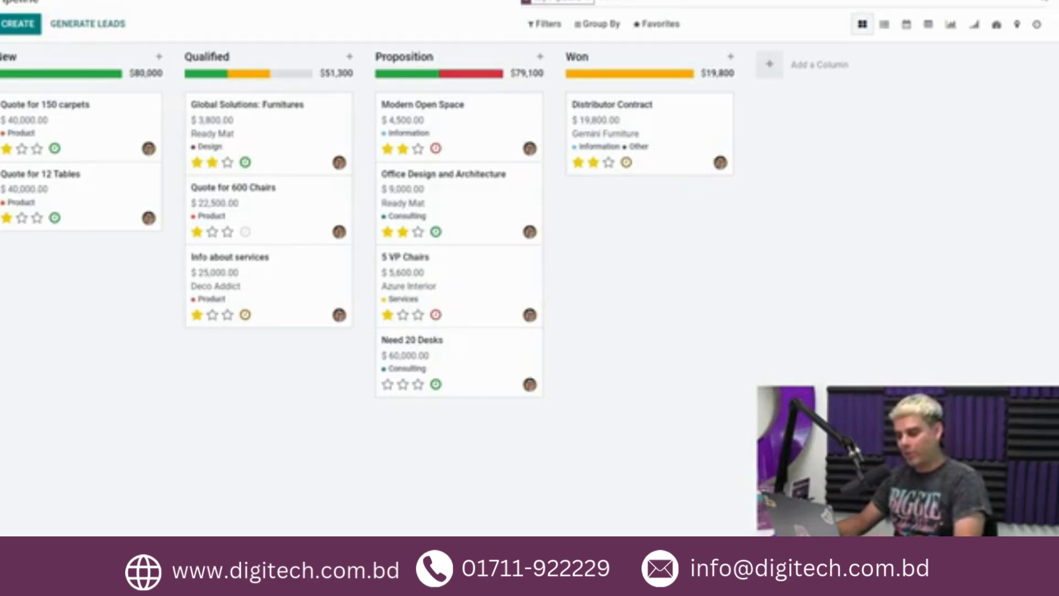
Open the My Activities list and review which optional columns can be shown
{"action": "left_click", "coordinate": [73, 0]}
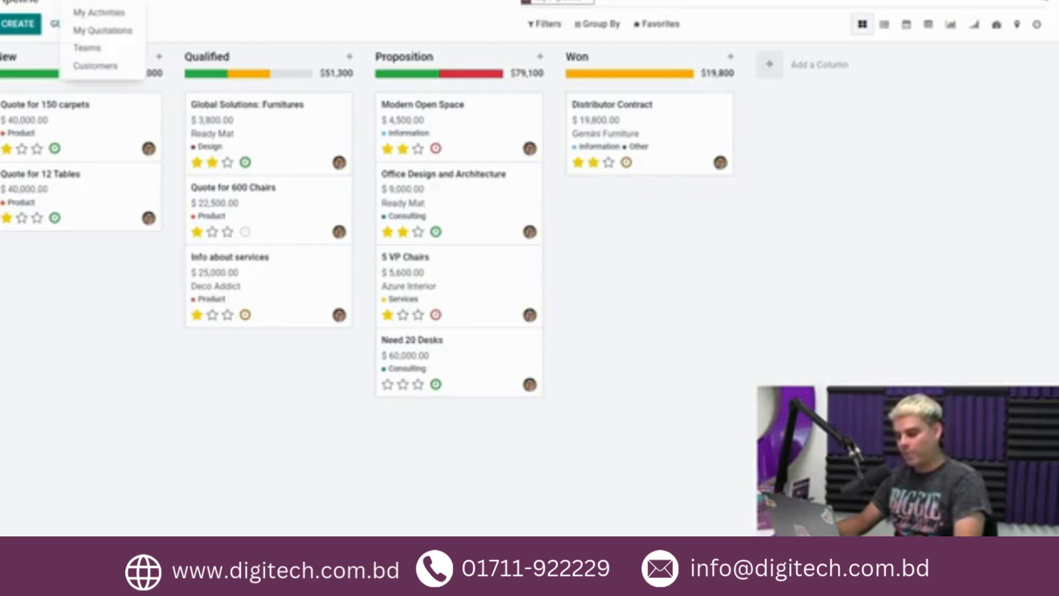
{"action": "left_click", "coordinate": [102, 14]}
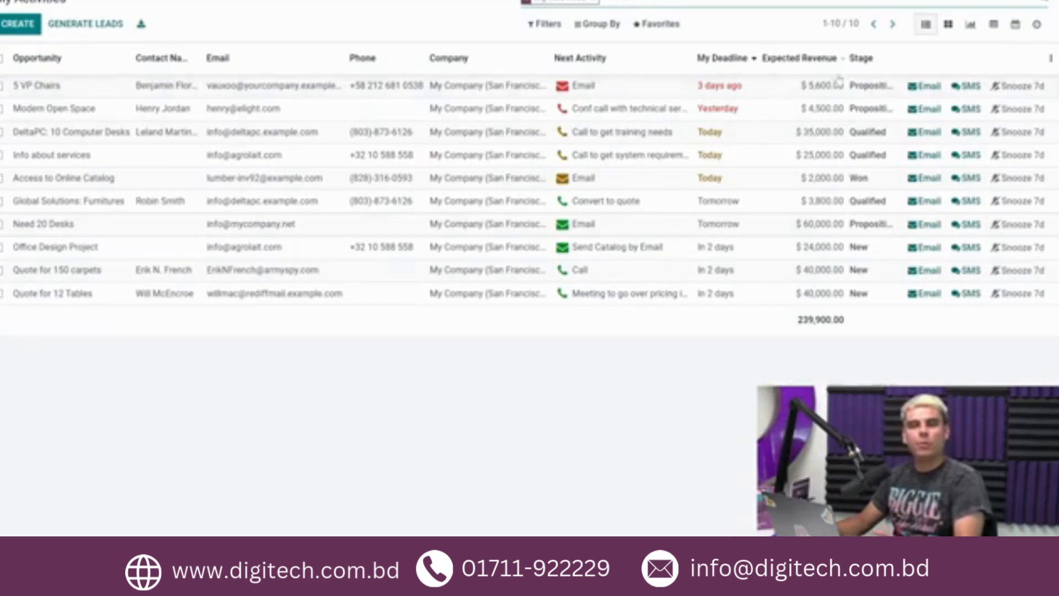
{"action": "left_click", "coordinate": [1051, 59]}
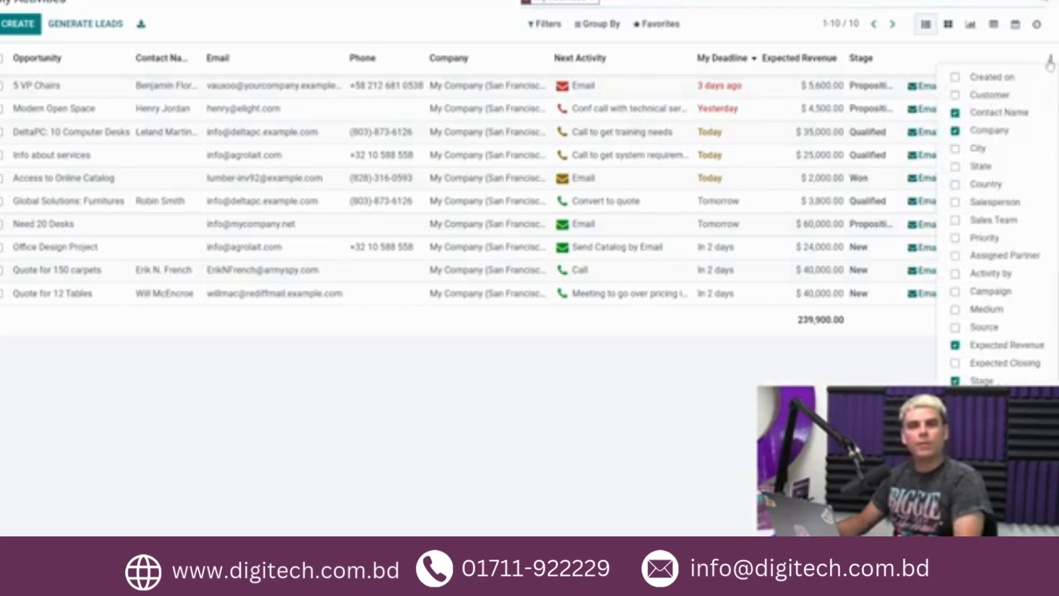
{"action": "left_click", "coordinate": [1050, 62]}
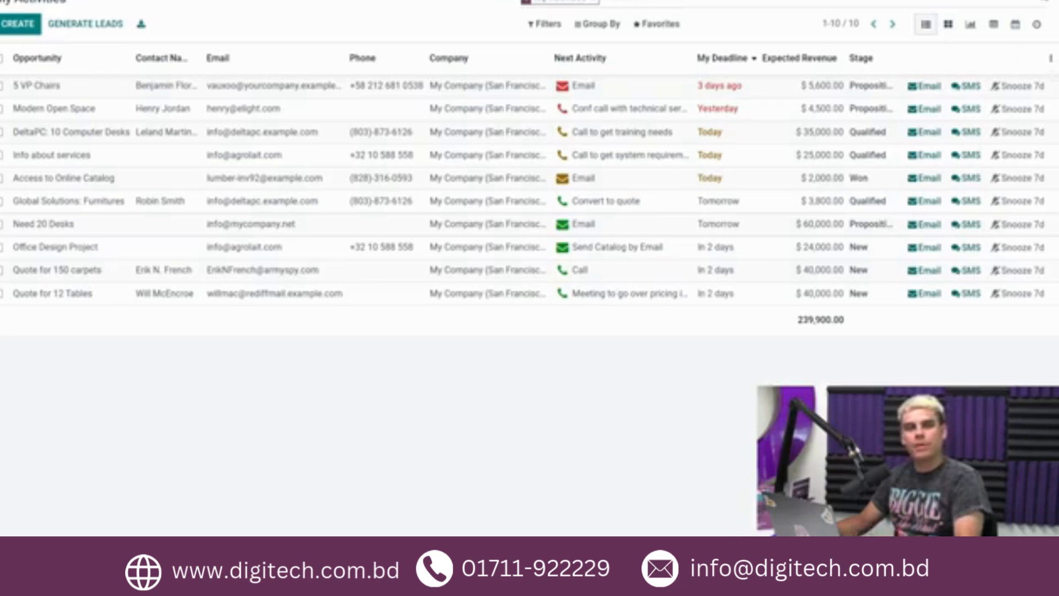
{"action": "left_click", "coordinate": [1050, 60]}
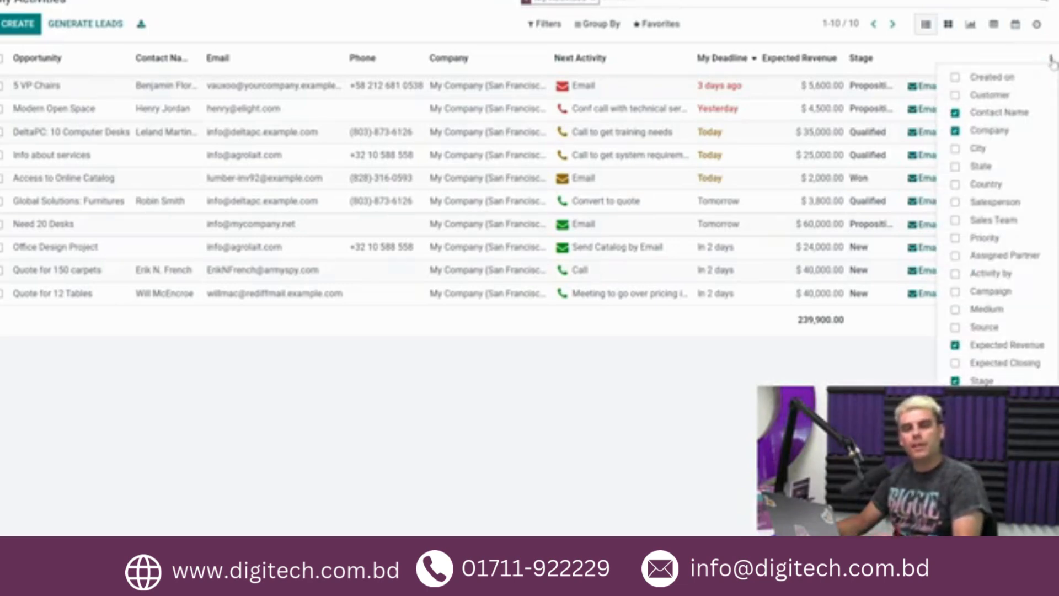
{"action": "left_click", "coordinate": [1051, 60]}
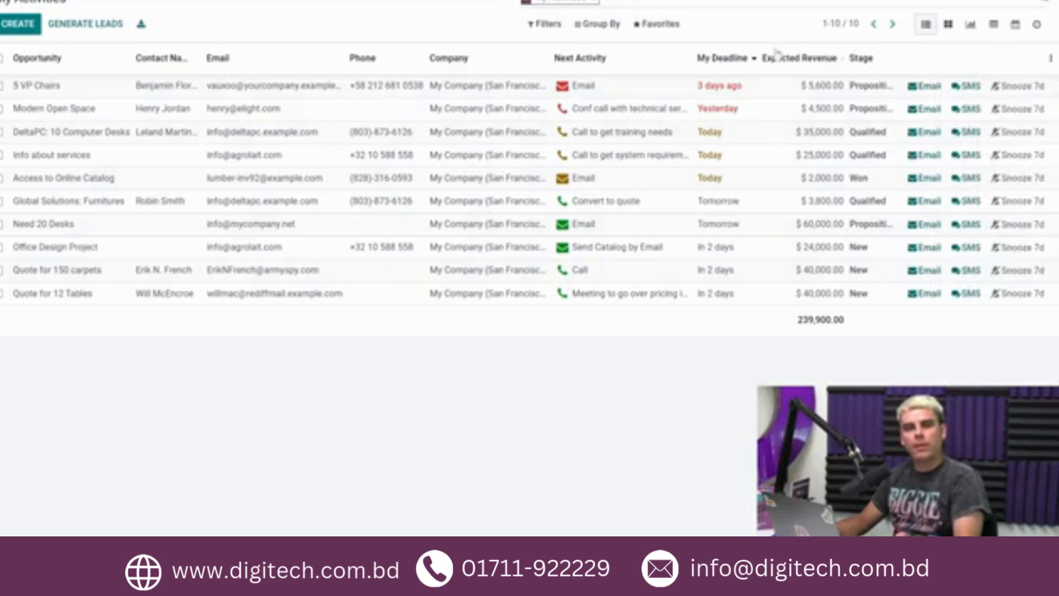
Reverse and restore the My Deadline sort order, and snooze the Access to Online Catalog activity by 7 days
{"action": "left_click", "coordinate": [740, 62]}
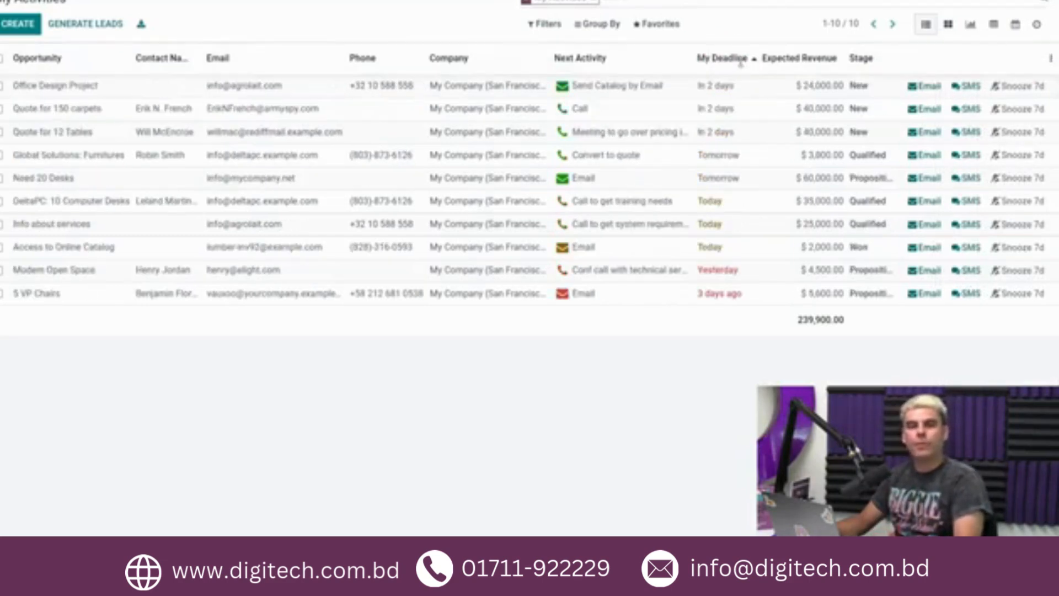
{"action": "left_click", "coordinate": [740, 61]}
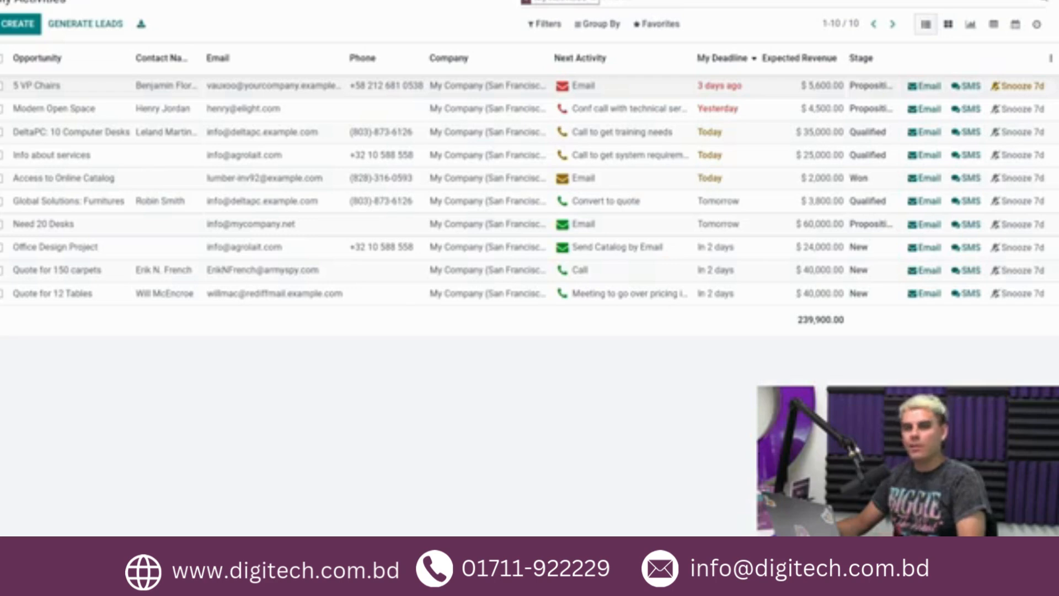
{"action": "left_click", "coordinate": [1018, 177]}
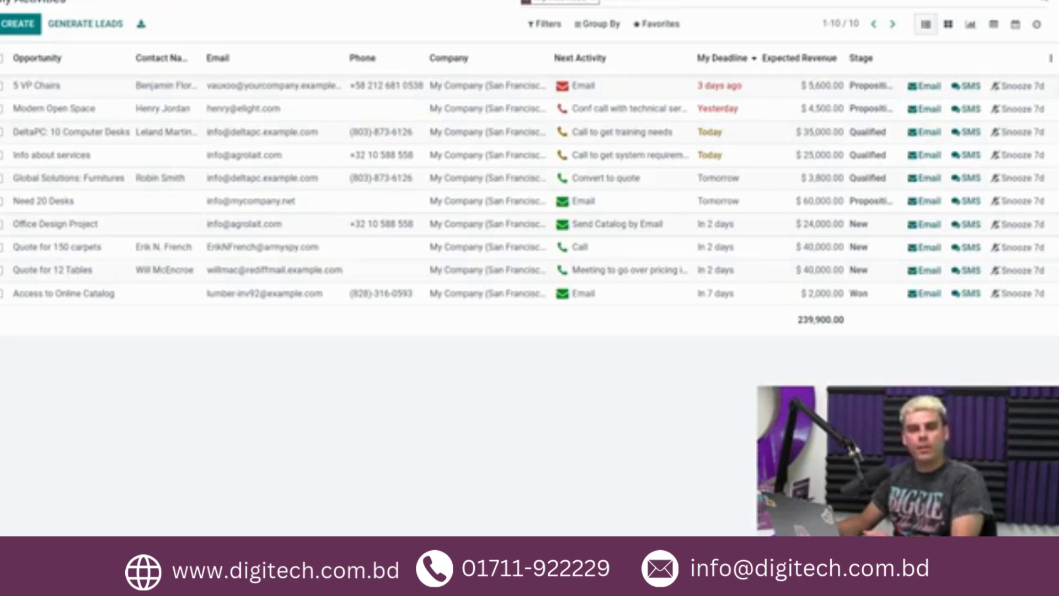
Open the Make Quote activity type for editing and check its Action and Default User settings
{"action": "left_click", "coordinate": [198, 1]}
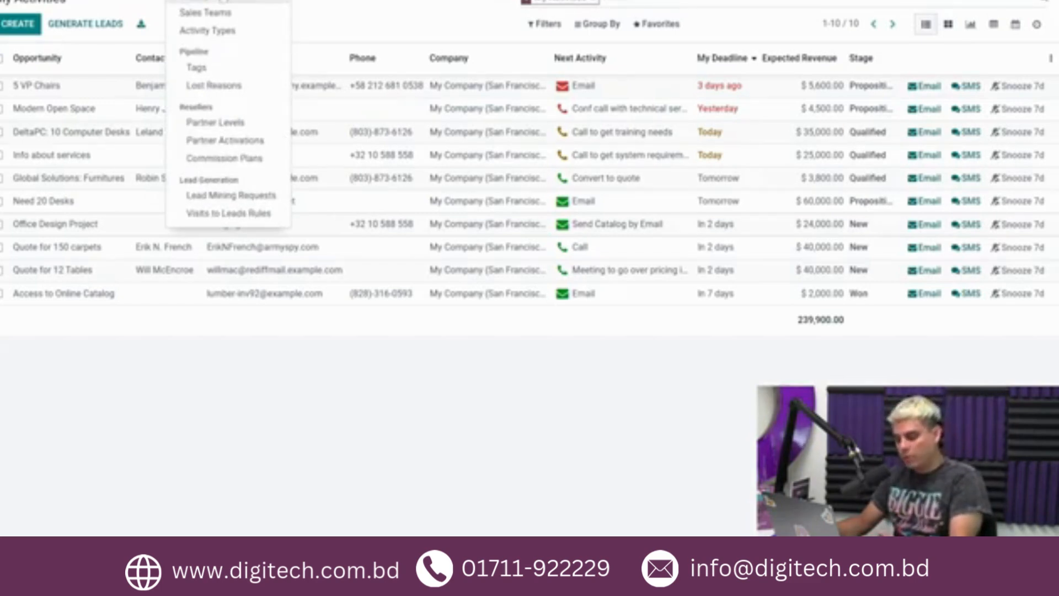
{"action": "left_click", "coordinate": [229, 32]}
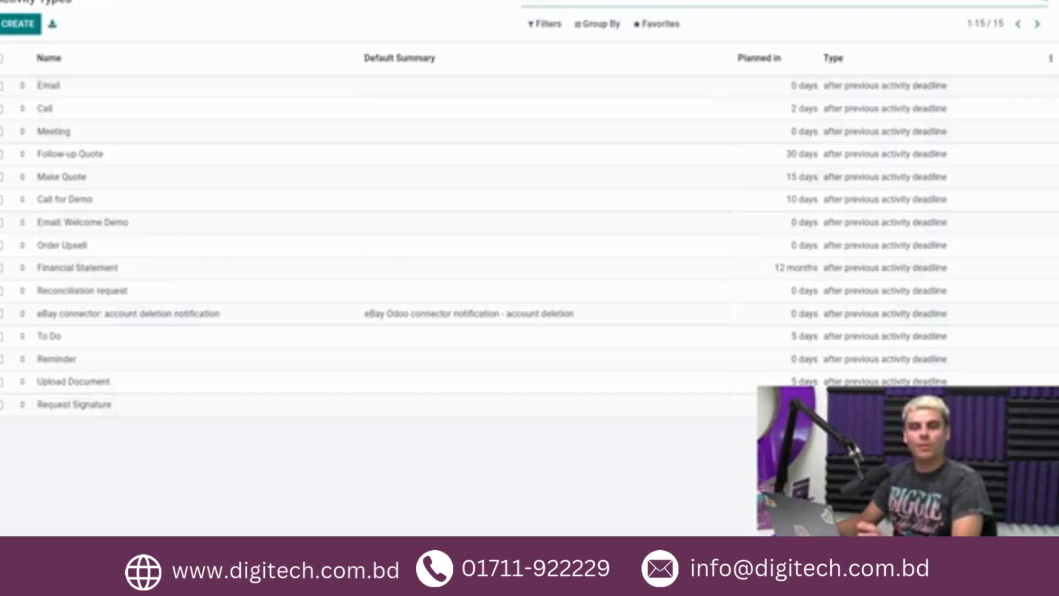
{"action": "left_click", "coordinate": [179, 181]}
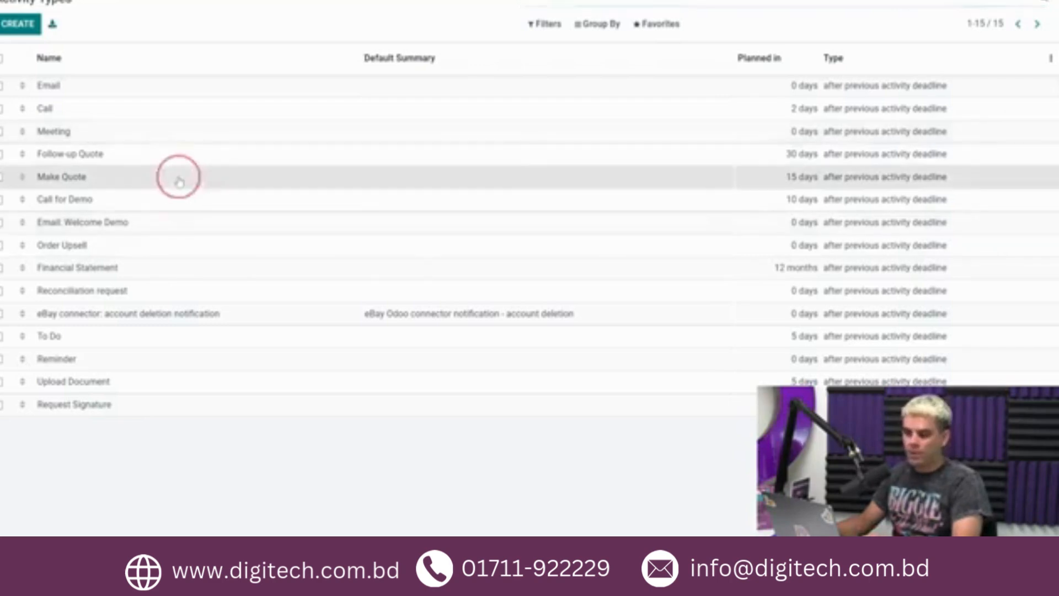
{"action": "left_click", "coordinate": [10, 24]}
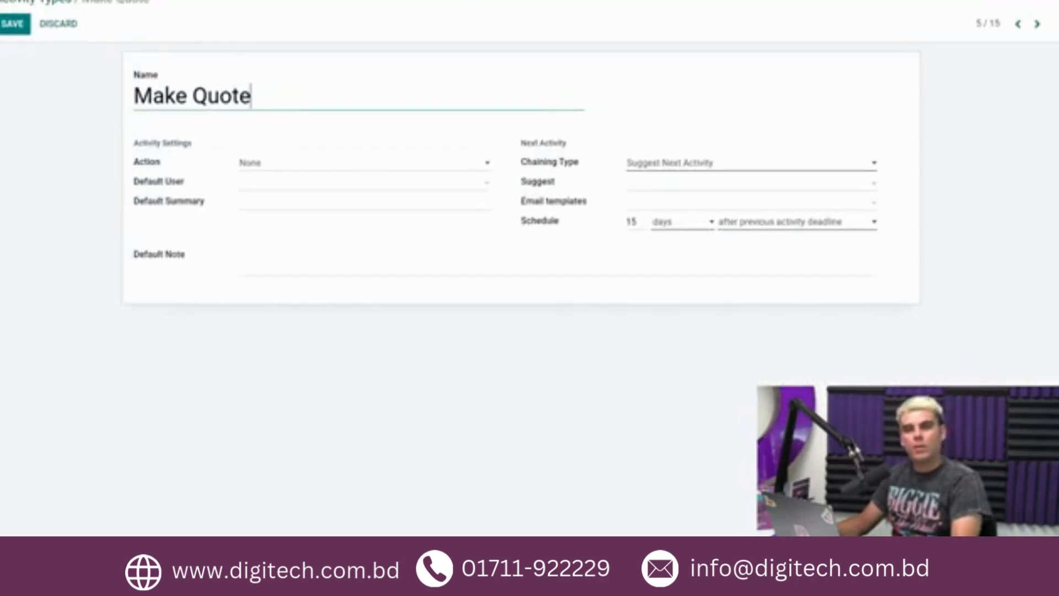
{"action": "left_click", "coordinate": [342, 159]}
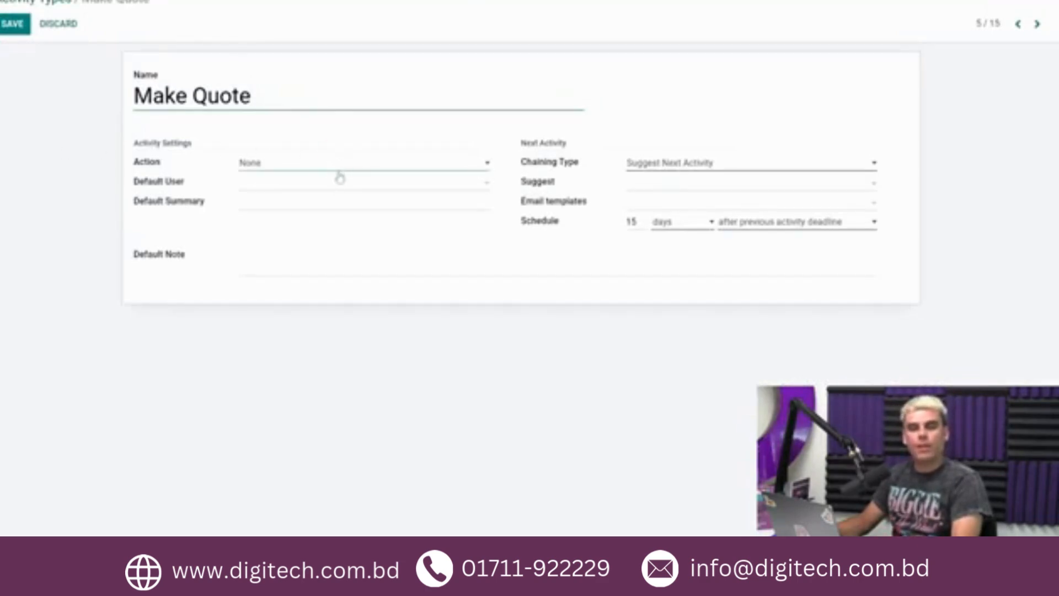
{"action": "left_click", "coordinate": [305, 187]}
{"action": "left_click", "coordinate": [213, 177]}
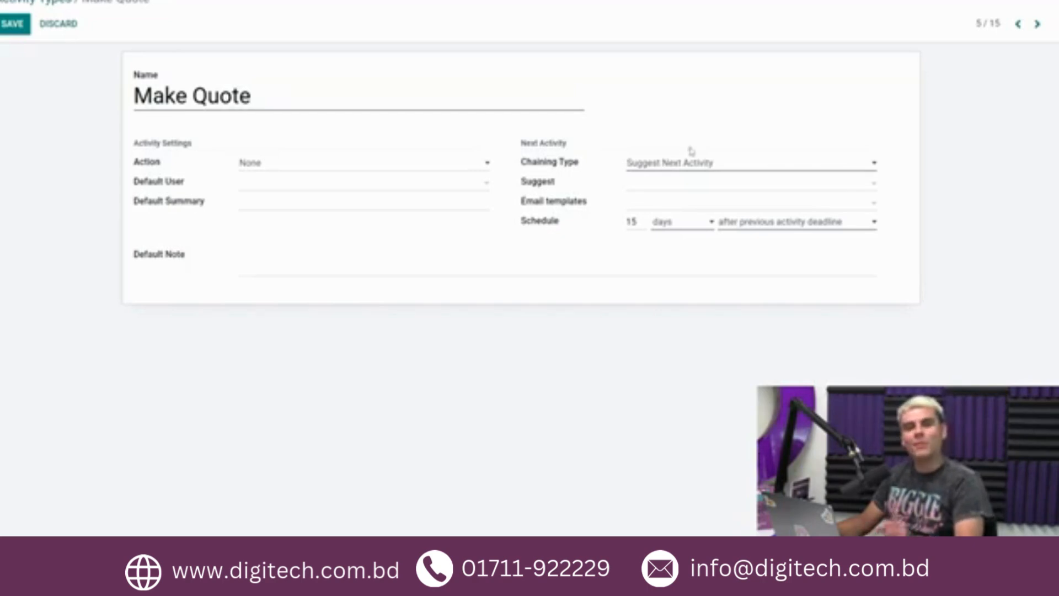
Set the Make Quote chaining type to Trigger Next Activity with Email as the triggered activity
{"action": "left_click", "coordinate": [696, 187]}
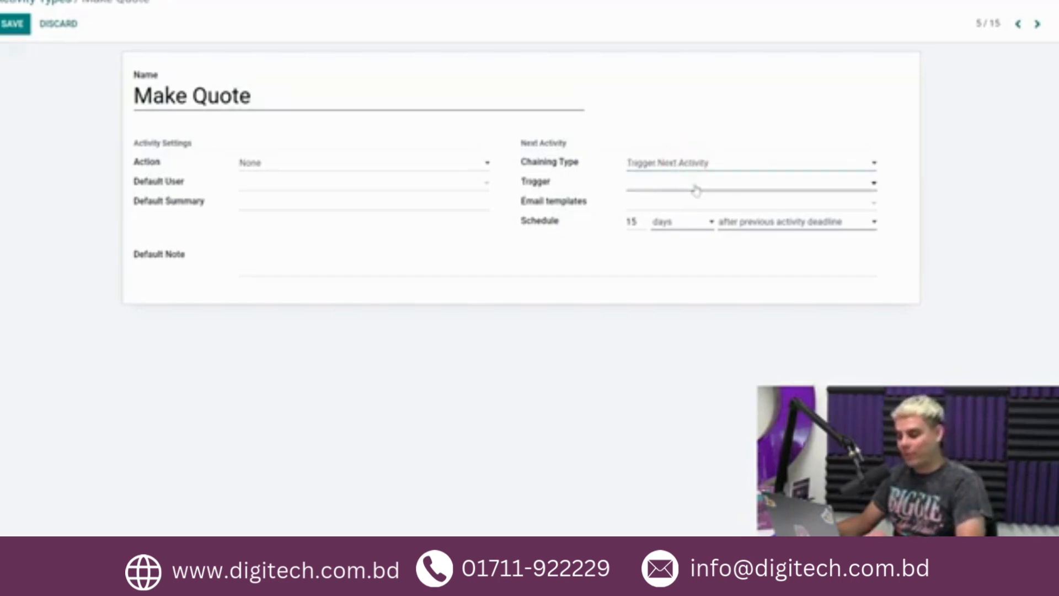
{"action": "left_click", "coordinate": [656, 188]}
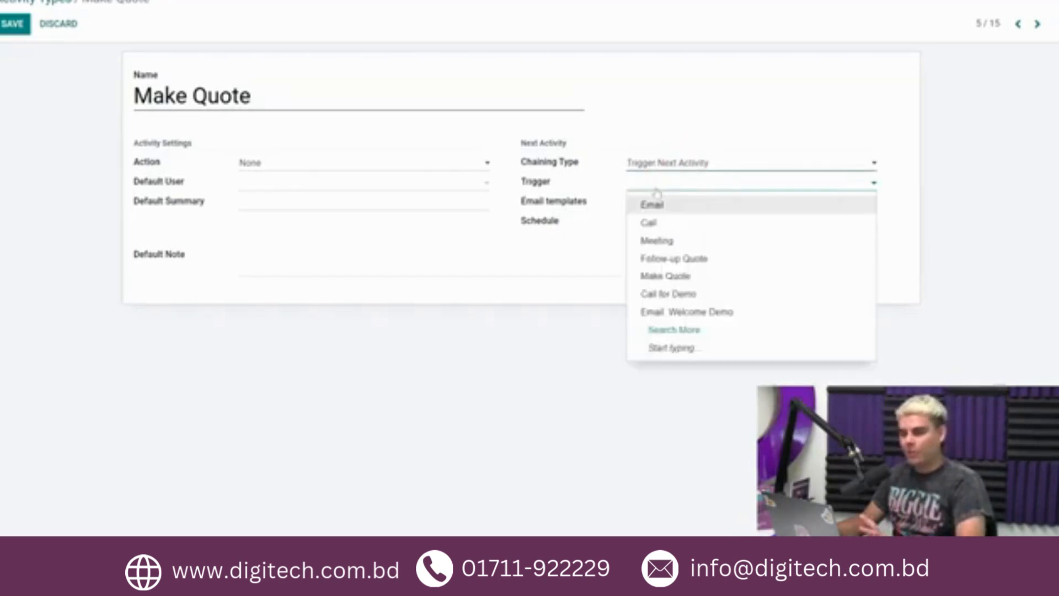
{"action": "left_click", "coordinate": [663, 206]}
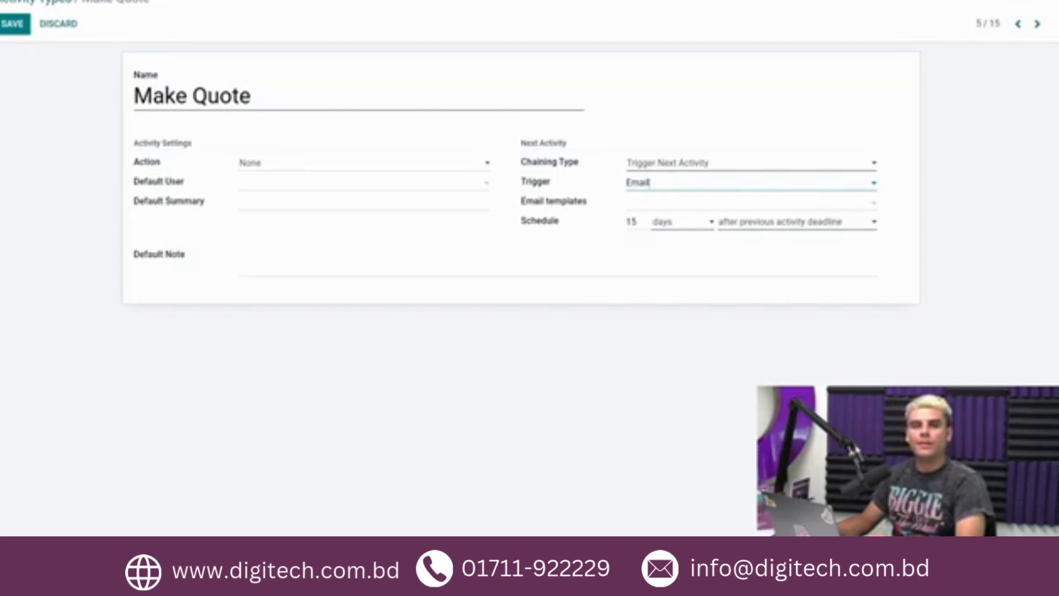
{"action": "left_click", "coordinate": [615, 220]}
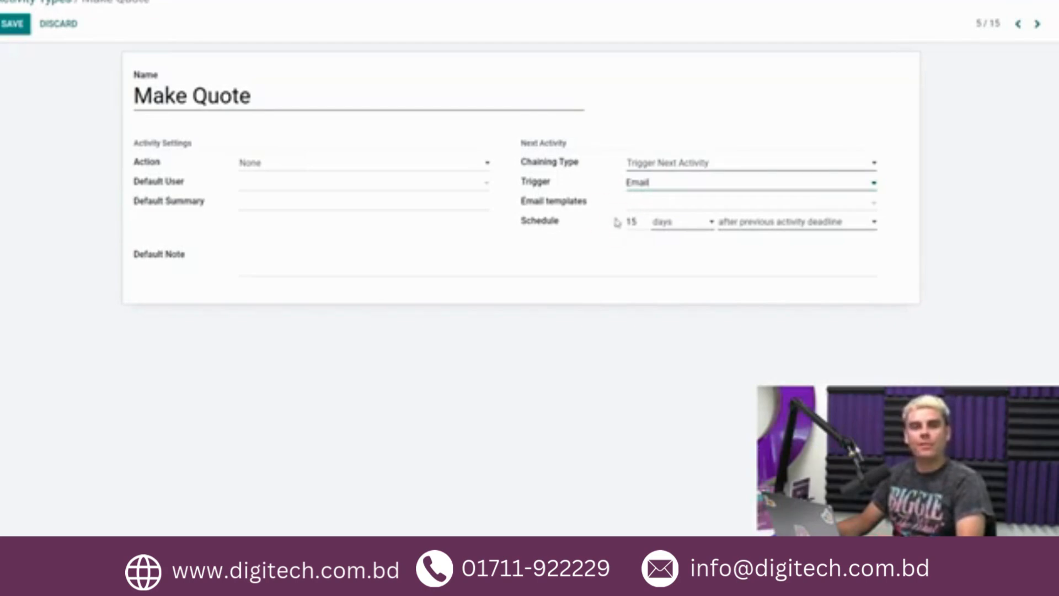
Schedule the Make Quote type's triggered activity 15 days after completion date and save the activity type
{"action": "left_click", "coordinate": [639, 221]}
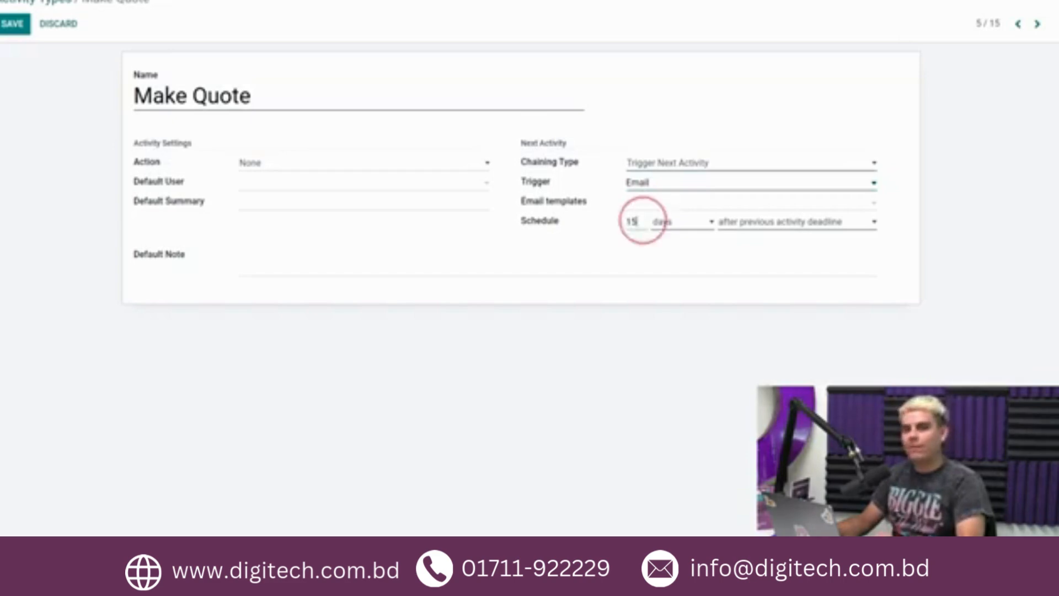
{"action": "left_click", "coordinate": [742, 227]}
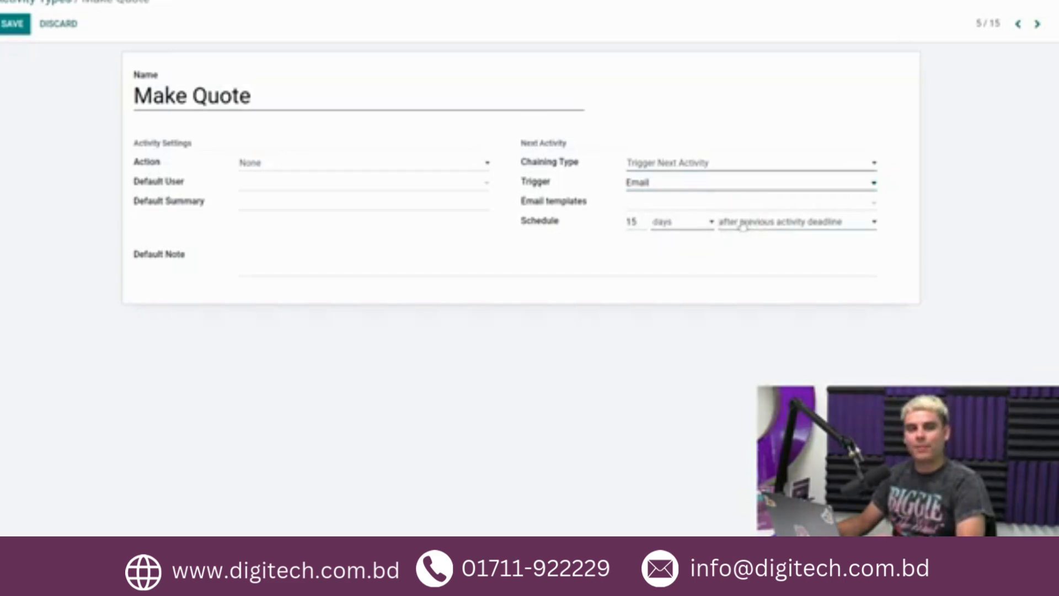
{"action": "left_click", "coordinate": [743, 236]}
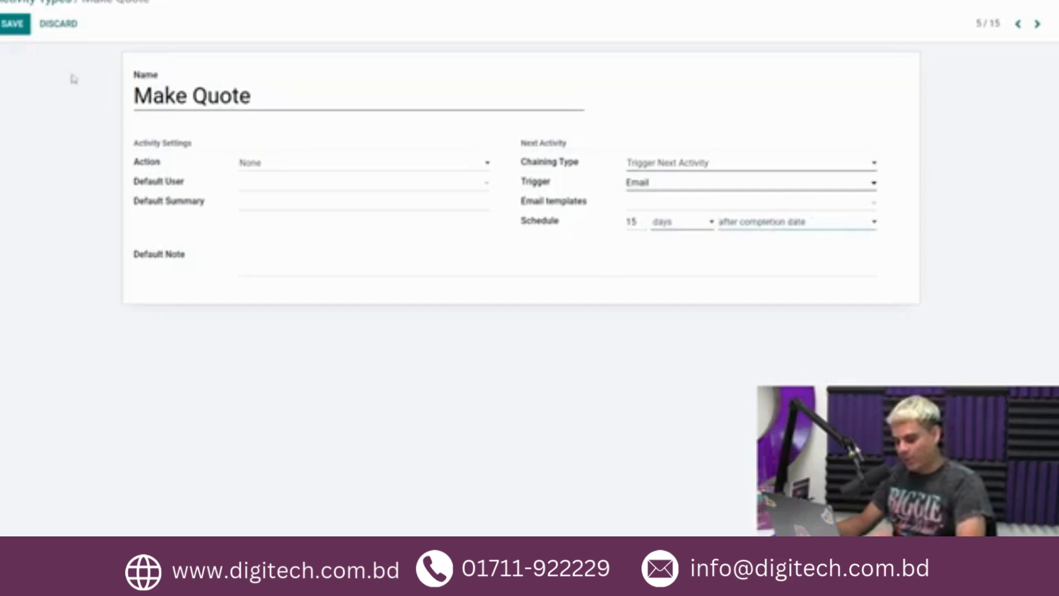
{"action": "left_click", "coordinate": [12, 24]}
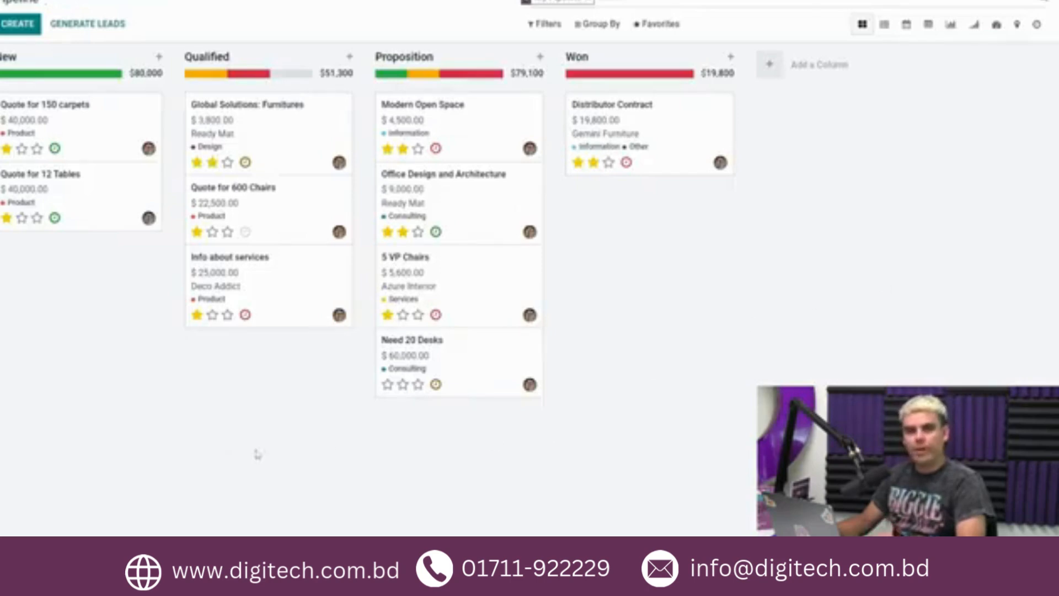
Schedule a Make Quote activity on the Quote for 600 Chairs opportunity in the pipeline
{"action": "left_click", "coordinate": [245, 231]}
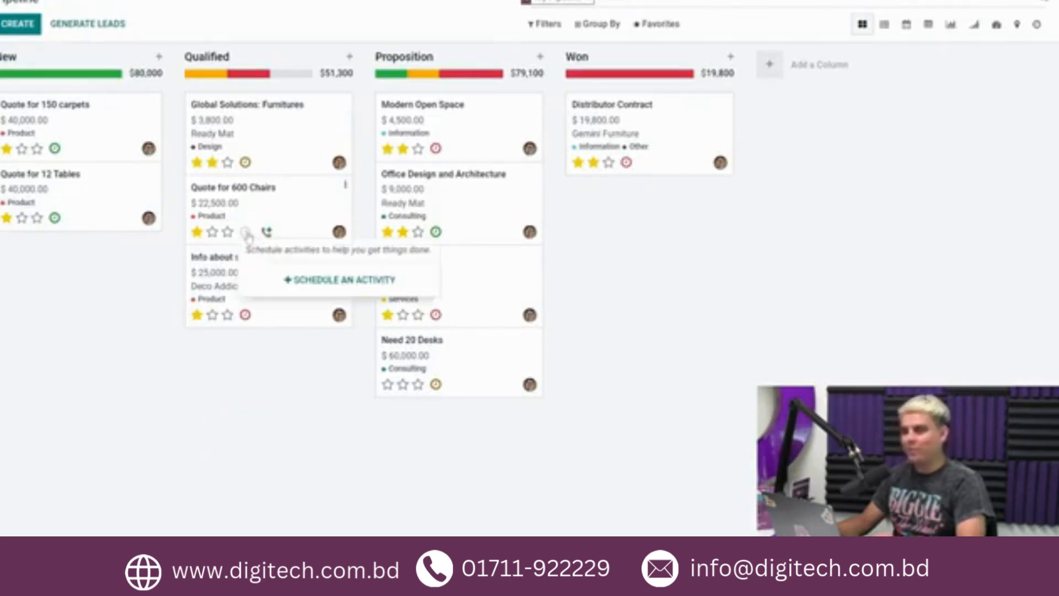
{"action": "left_click", "coordinate": [353, 279]}
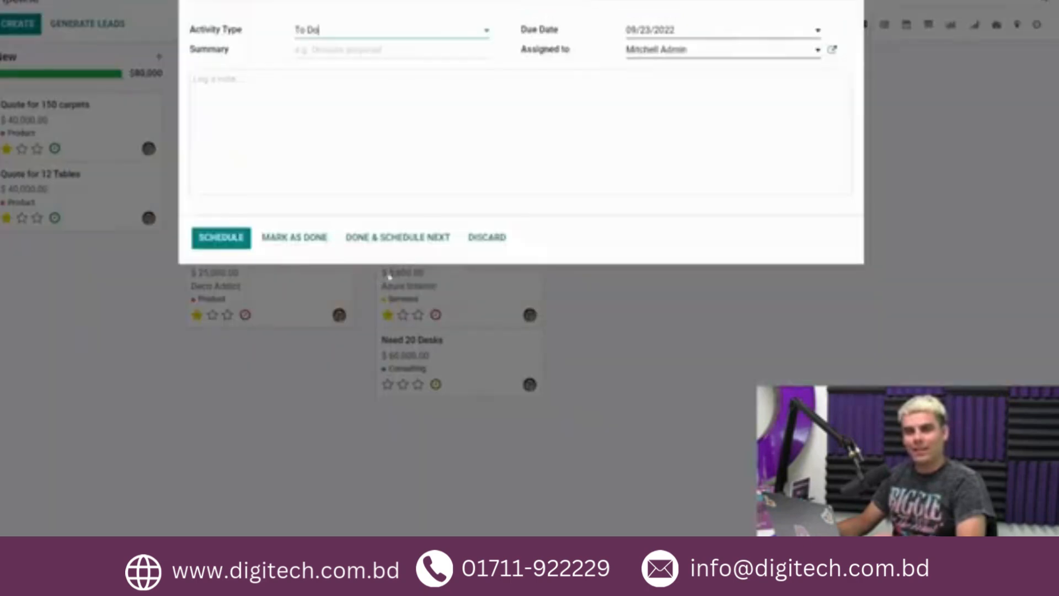
{"action": "left_click", "coordinate": [353, 39]}
{"action": "left_click", "coordinate": [356, 121]}
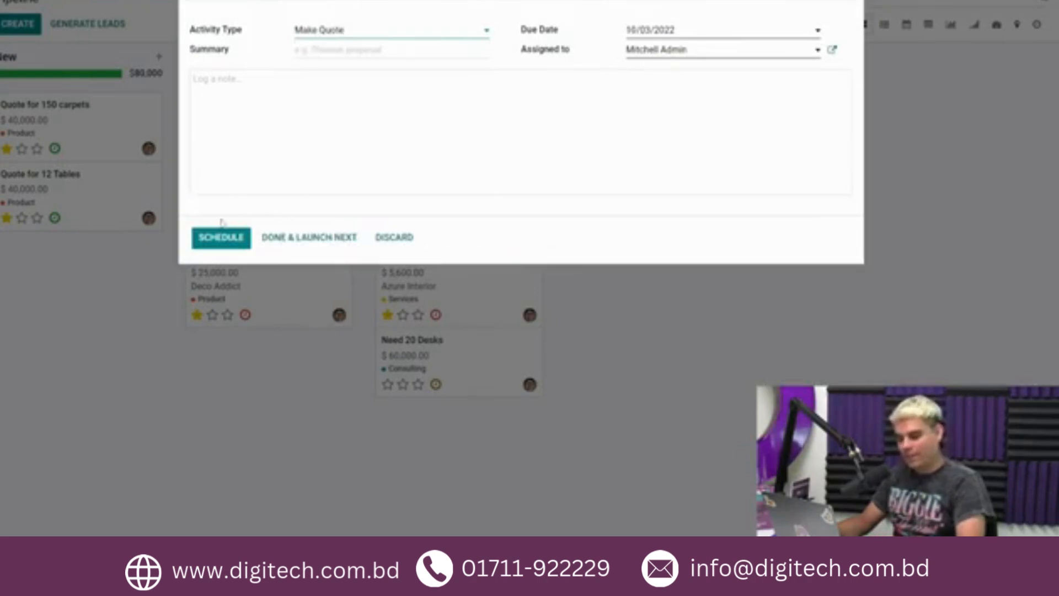
{"action": "left_click", "coordinate": [217, 243]}
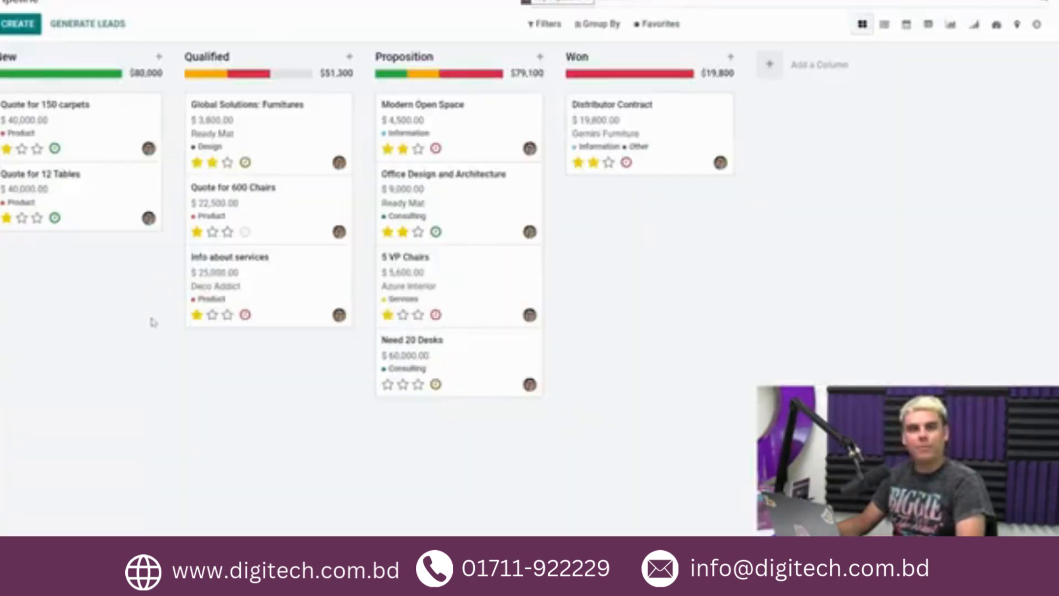
Open the Quote for 600 Chairs opportunity and complete its planned Make Quote activity, scheduling the next one
{"action": "left_click", "coordinate": [271, 229]}
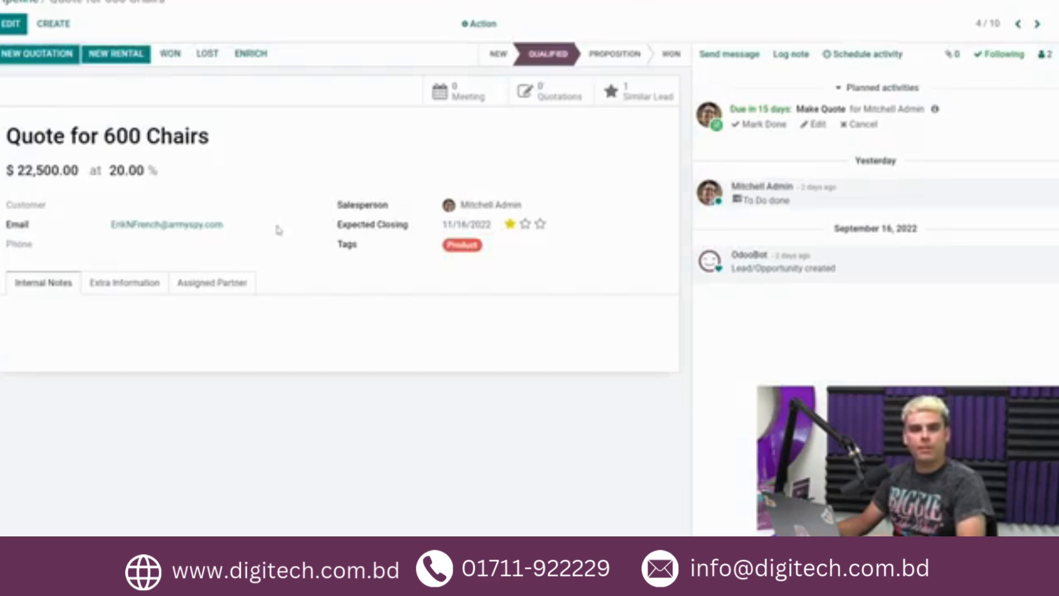
{"action": "left_click_drag", "start_coordinate": [927, 113], "coordinate": [721, 110]}
{"action": "left_click", "coordinate": [981, 110]}
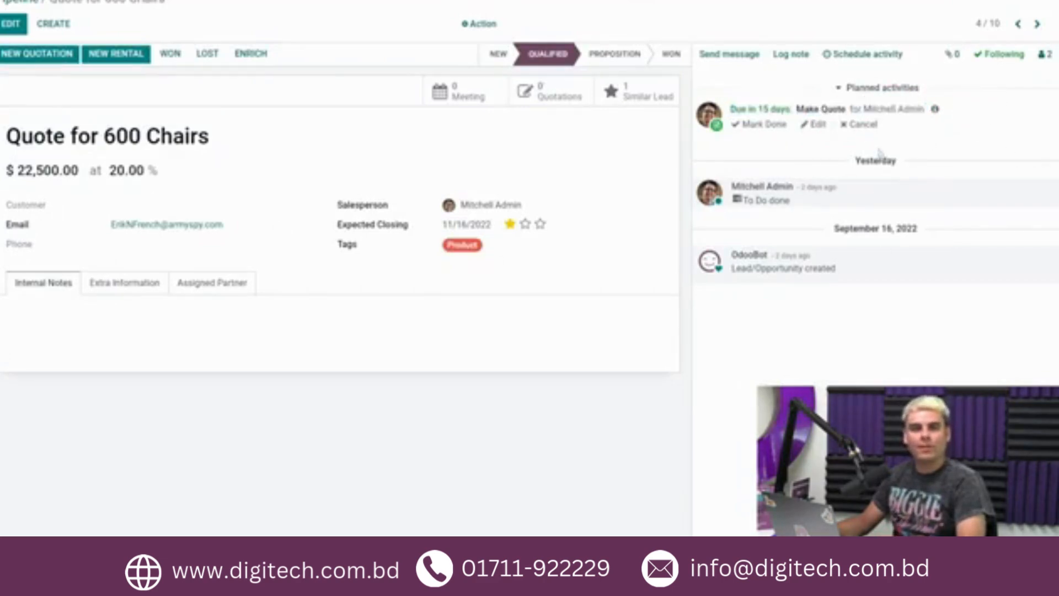
{"action": "left_click", "coordinate": [763, 124]}
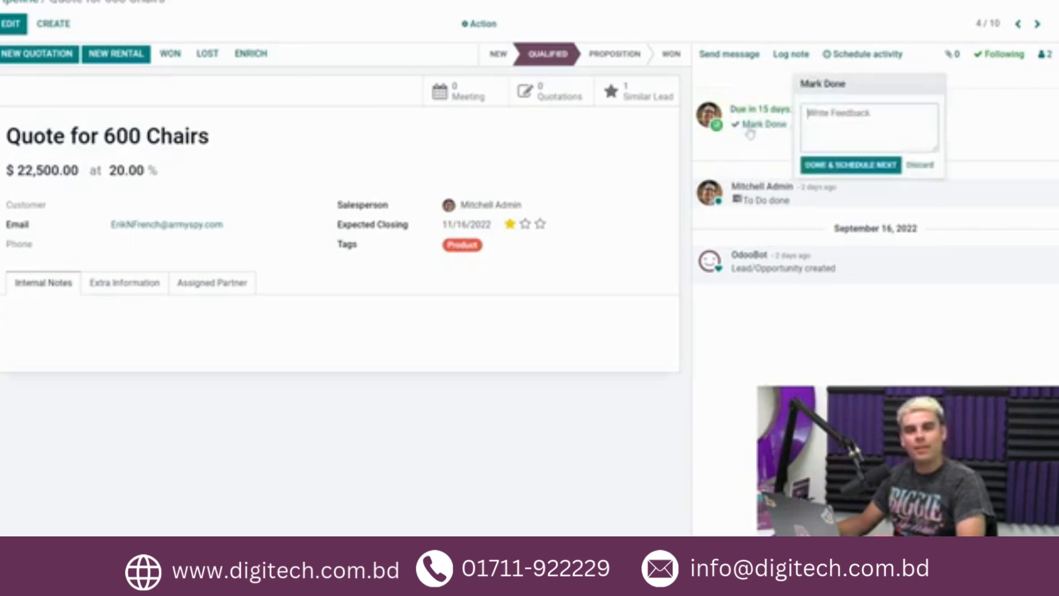
{"action": "left_click", "coordinate": [856, 164]}
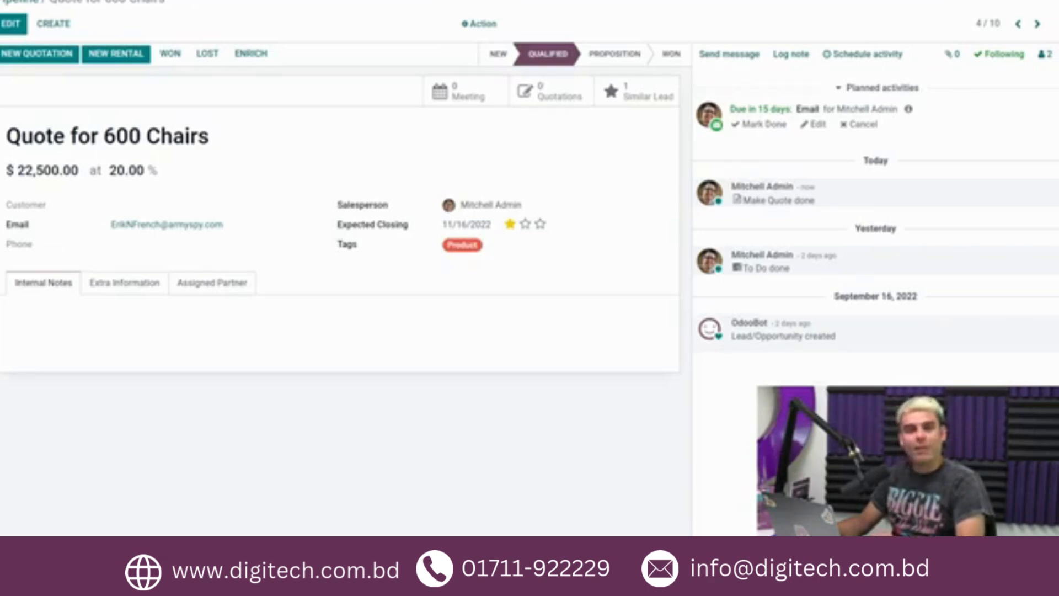
Add a Meeting activity to the Office Design and Architecture opportunity from the pipeline and open the calendar for it
{"action": "left_click", "coordinate": [20, 2]}
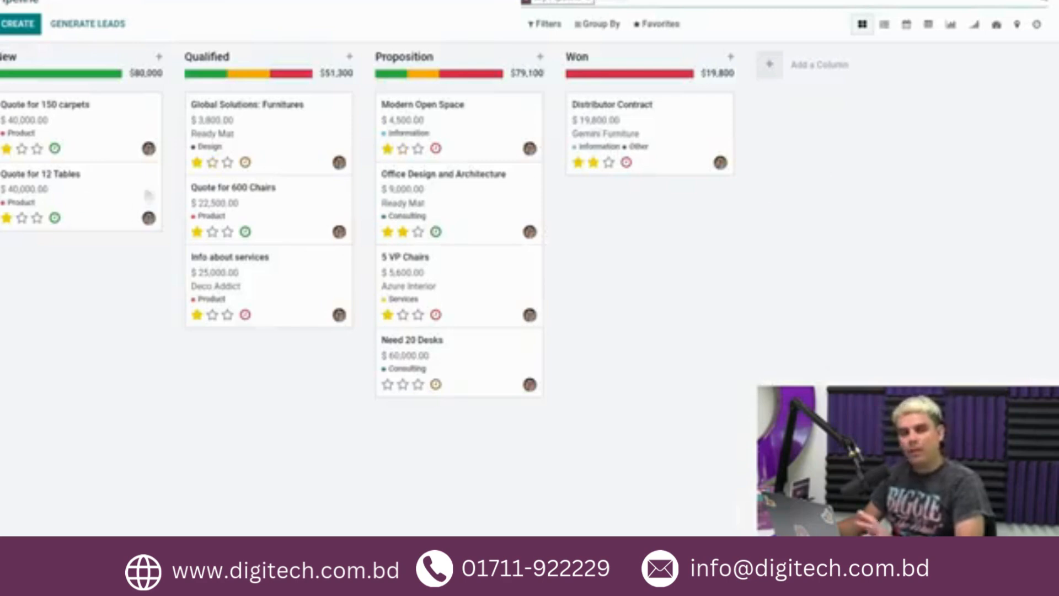
{"action": "left_click", "coordinate": [480, 200]}
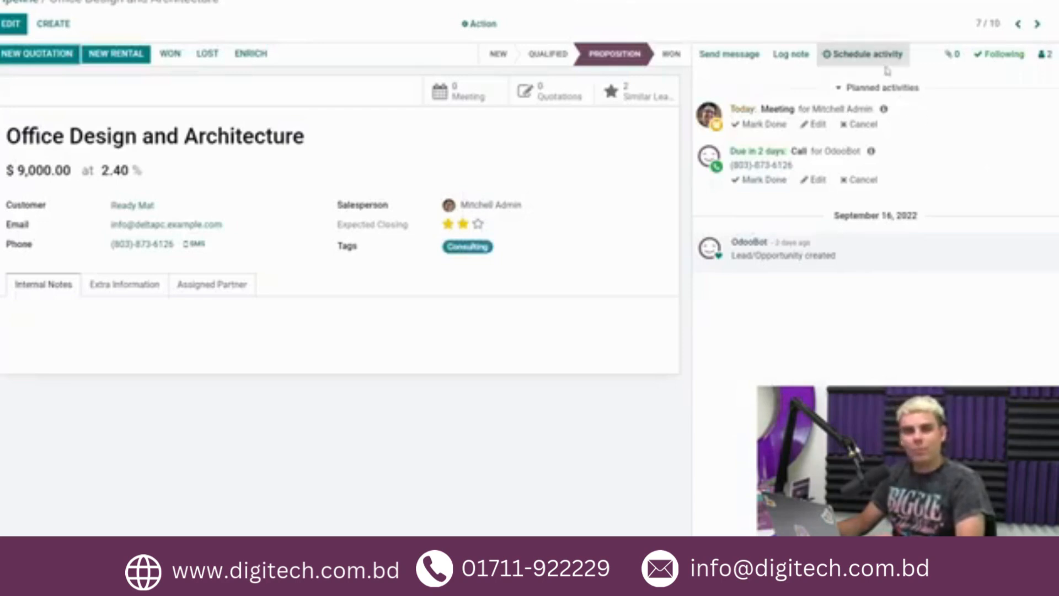
{"action": "left_click", "coordinate": [868, 54]}
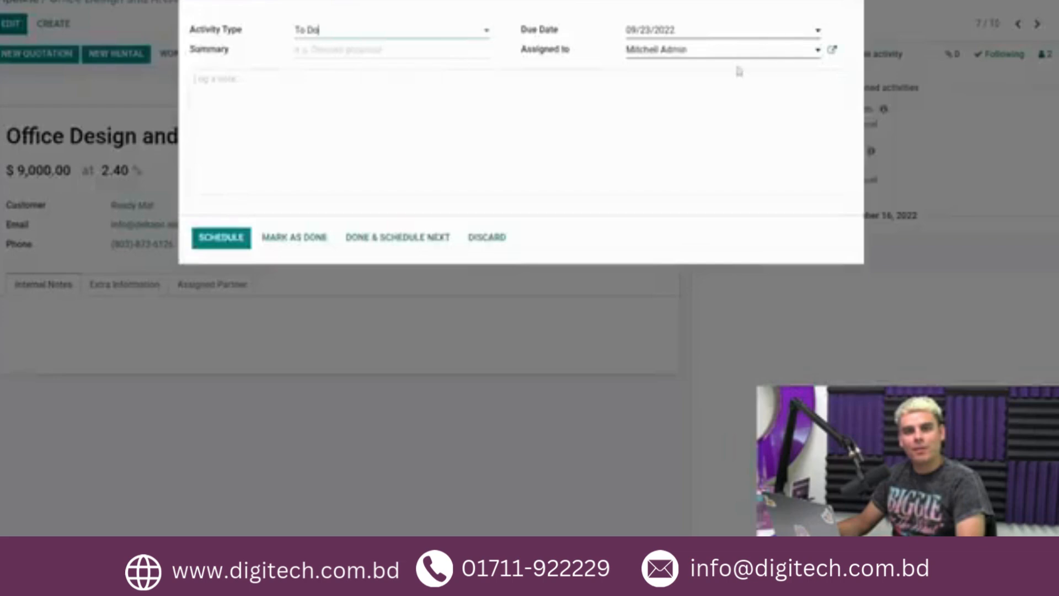
{"action": "left_click", "coordinate": [350, 35]}
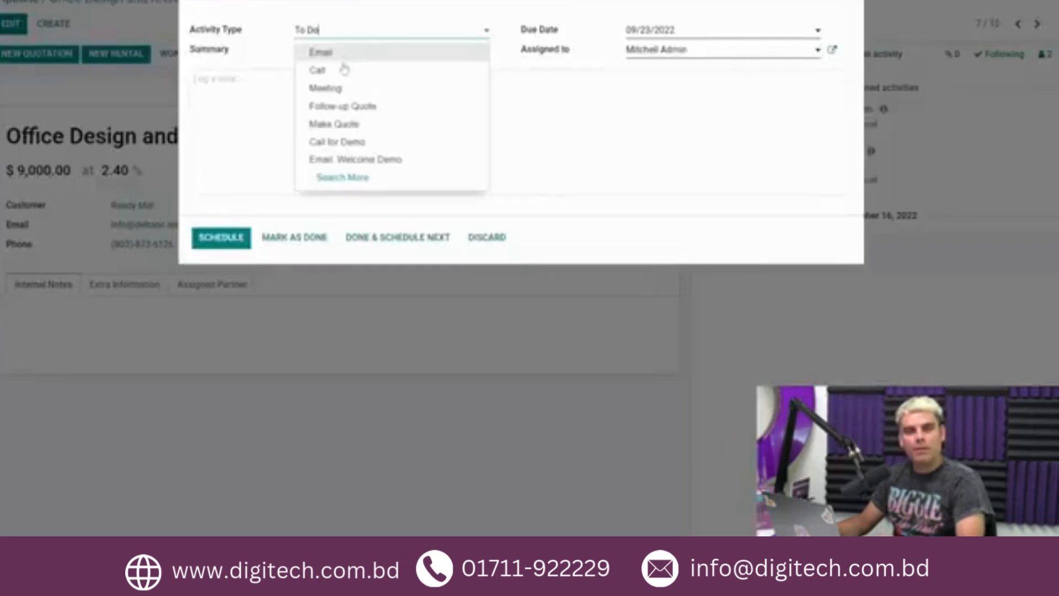
{"action": "left_click", "coordinate": [333, 90]}
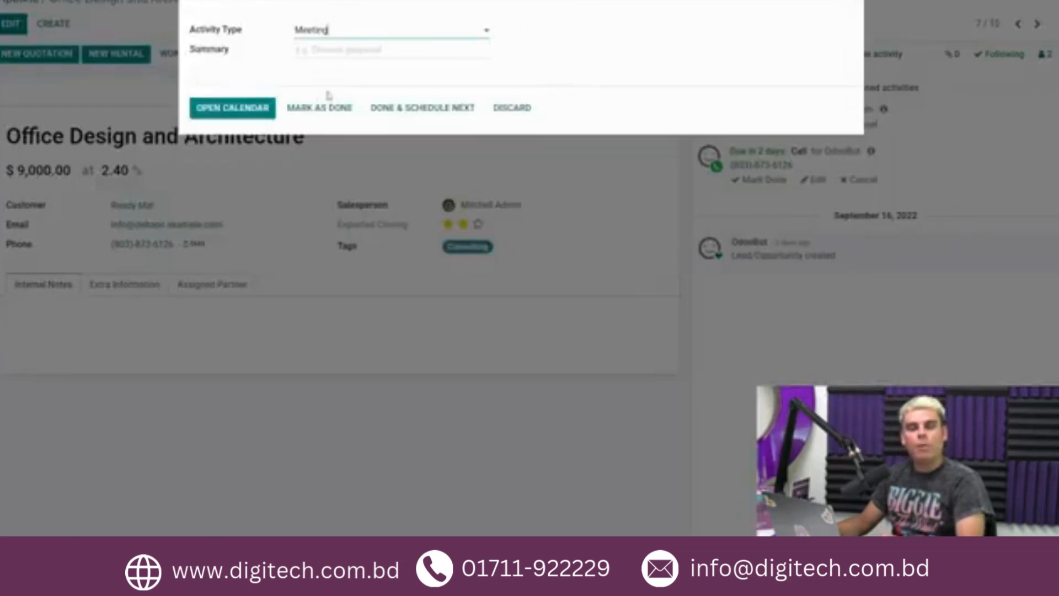
{"action": "left_click", "coordinate": [238, 108]}
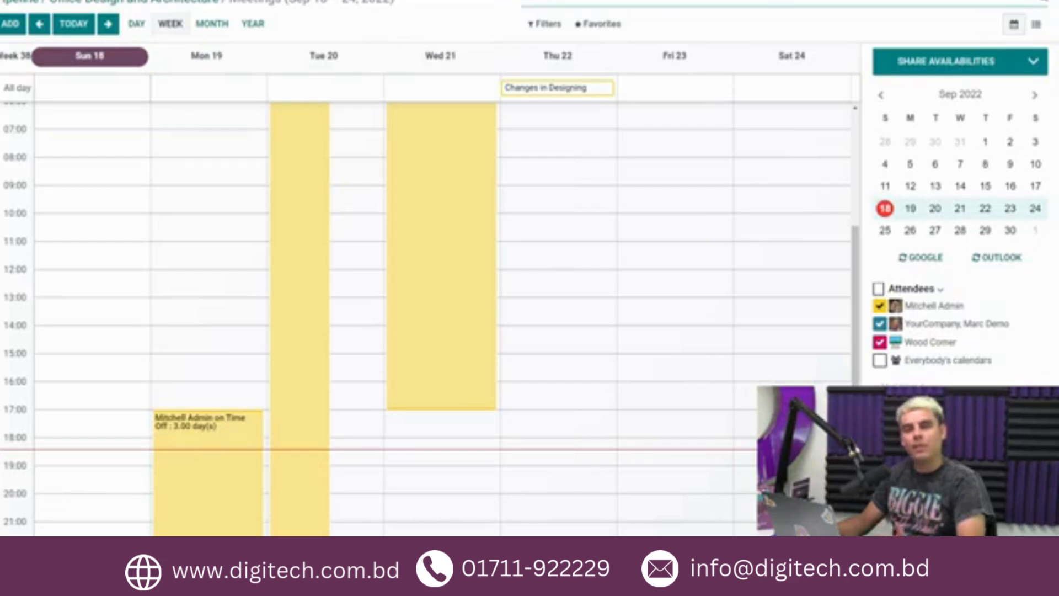
Draft a meeting on Thursday 22 September from 10:00 to 11:00, review its full details form, and discard it
{"action": "left_click_drag", "start_coordinate": [593, 218], "coordinate": [590, 241]}
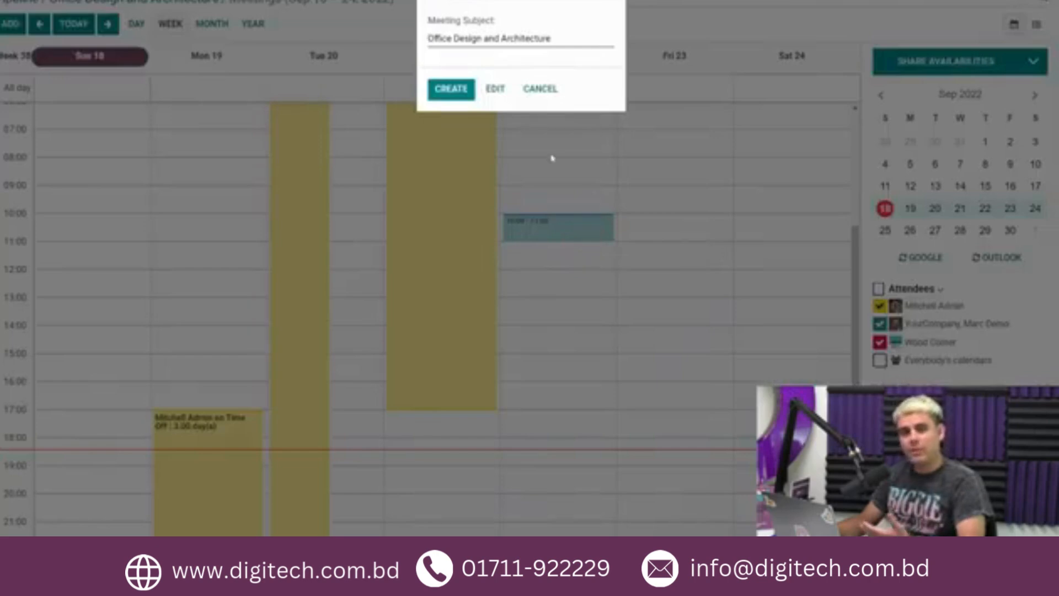
{"action": "left_click", "coordinate": [495, 96]}
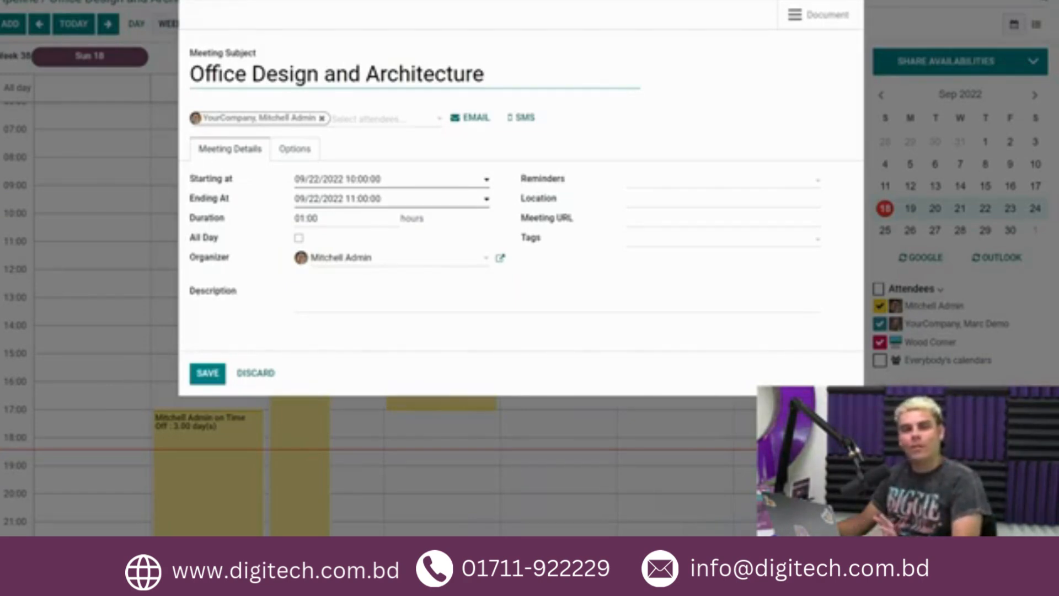
{"action": "left_click", "coordinate": [261, 372]}
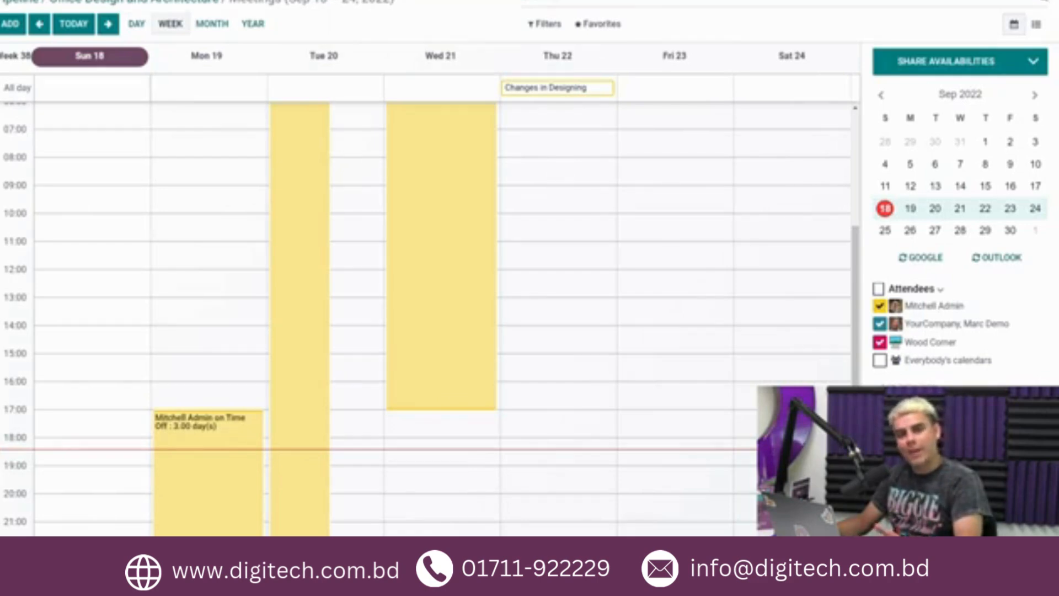
Share availabilities for Thursday 22 at 09:00–10:00 and Friday 23 at 10:00–11:00, and copy the share link
{"action": "left_click", "coordinate": [1000, 67]}
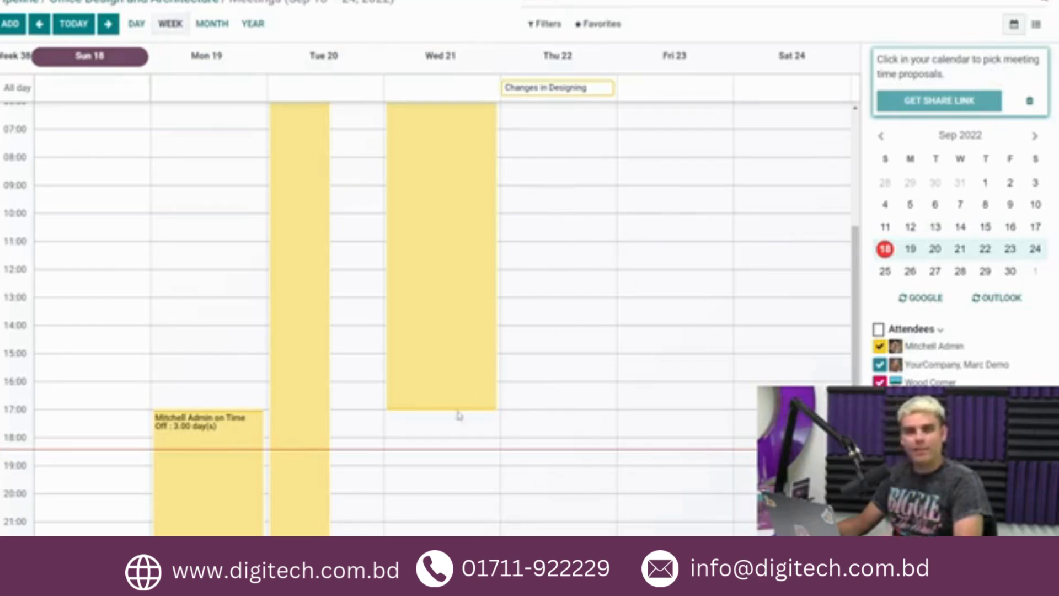
{"action": "left_click", "coordinate": [553, 201]}
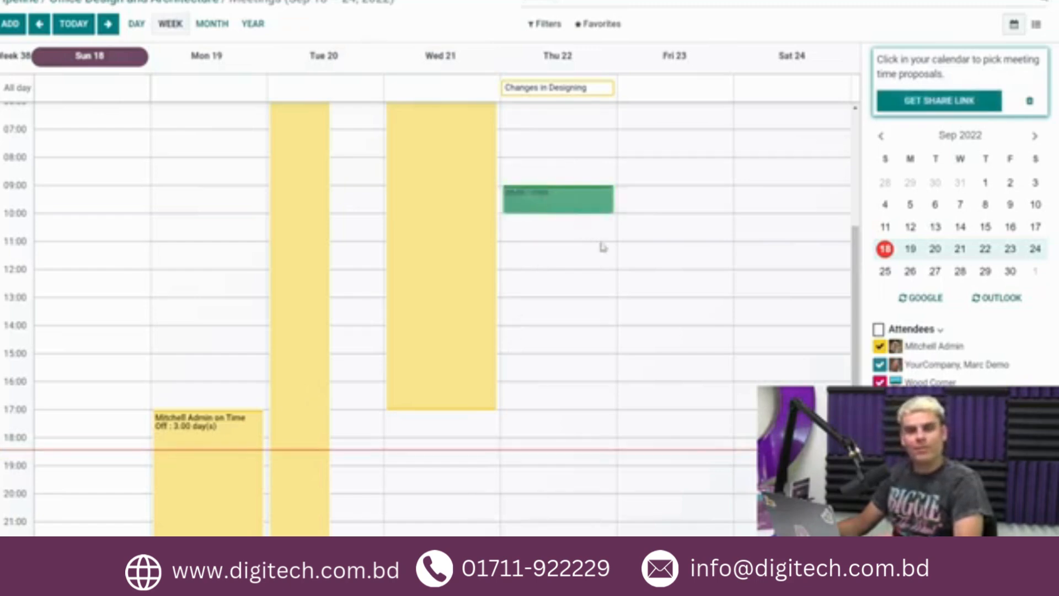
{"action": "left_click", "coordinate": [655, 223]}
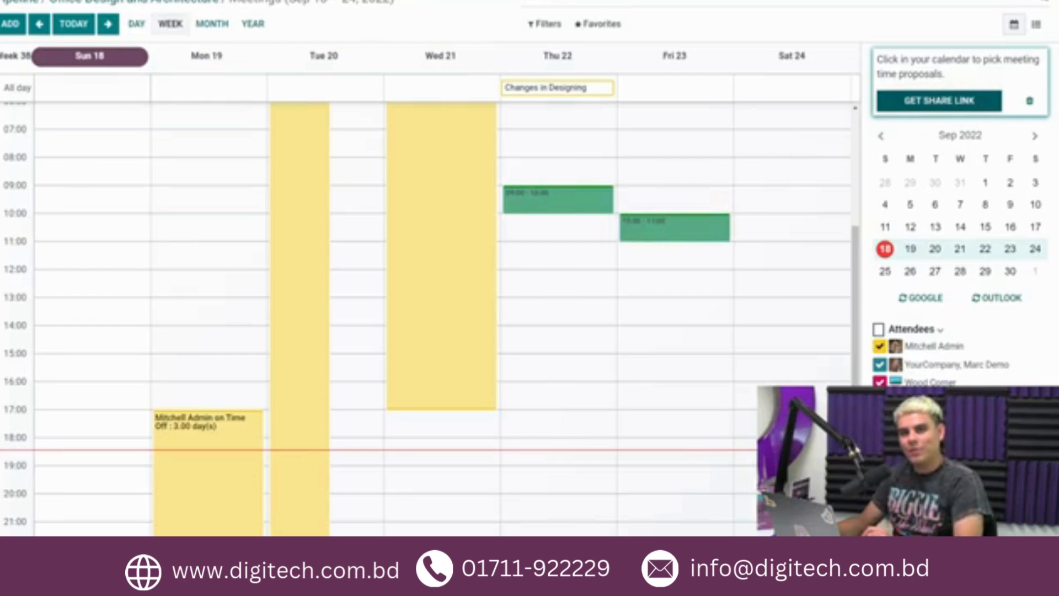
{"action": "left_click", "coordinate": [977, 102]}
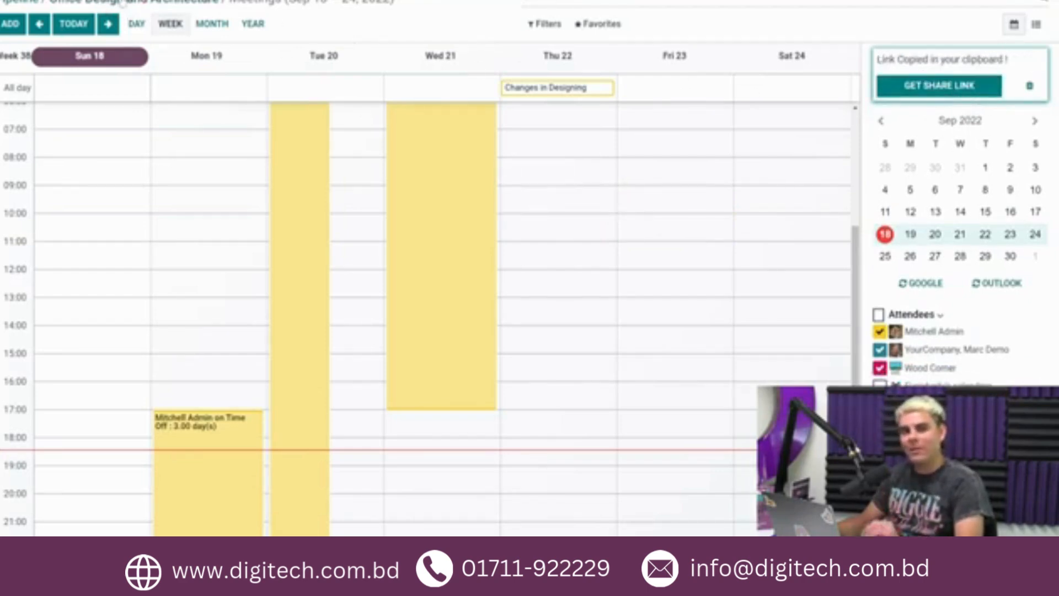
Return to the Office Design and Architecture opportunity and start a message to followers that mentions the demo colleague
{"action": "left_click", "coordinate": [123, 3]}
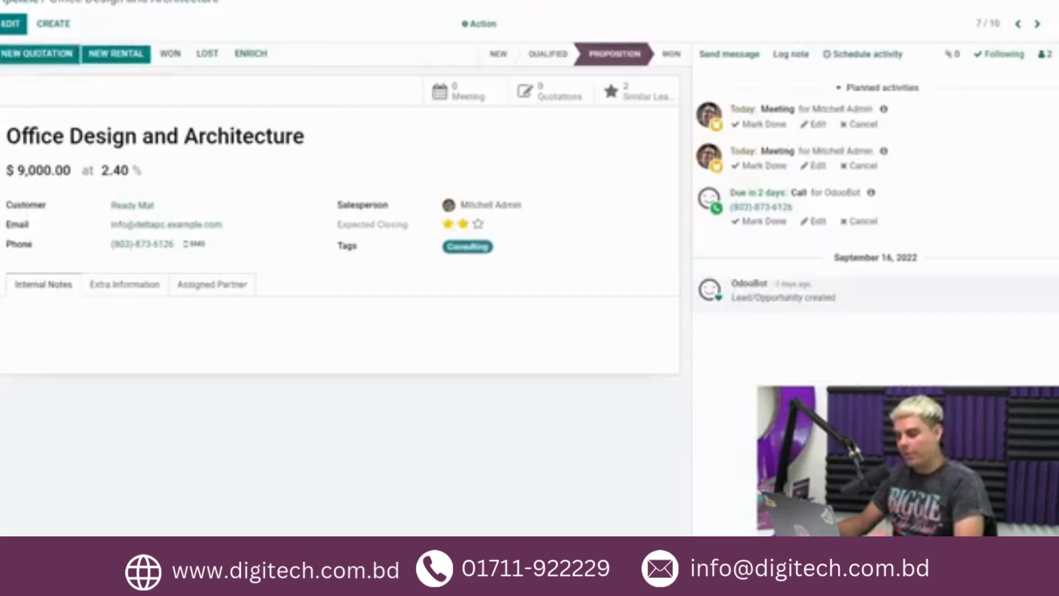
{"action": "left_click", "coordinate": [729, 54]}
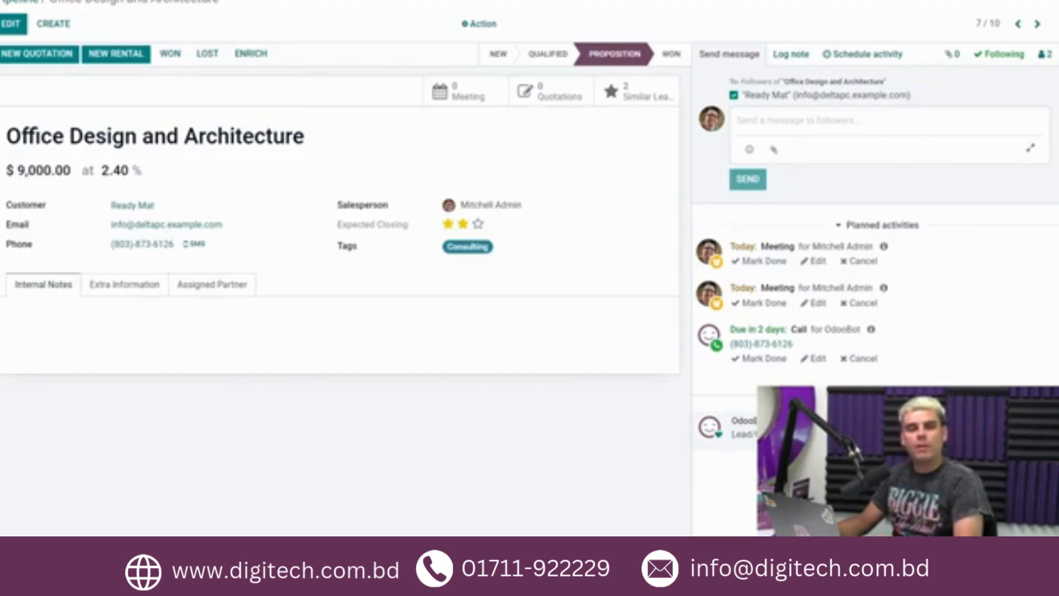
{"action": "type", "text": "@"}
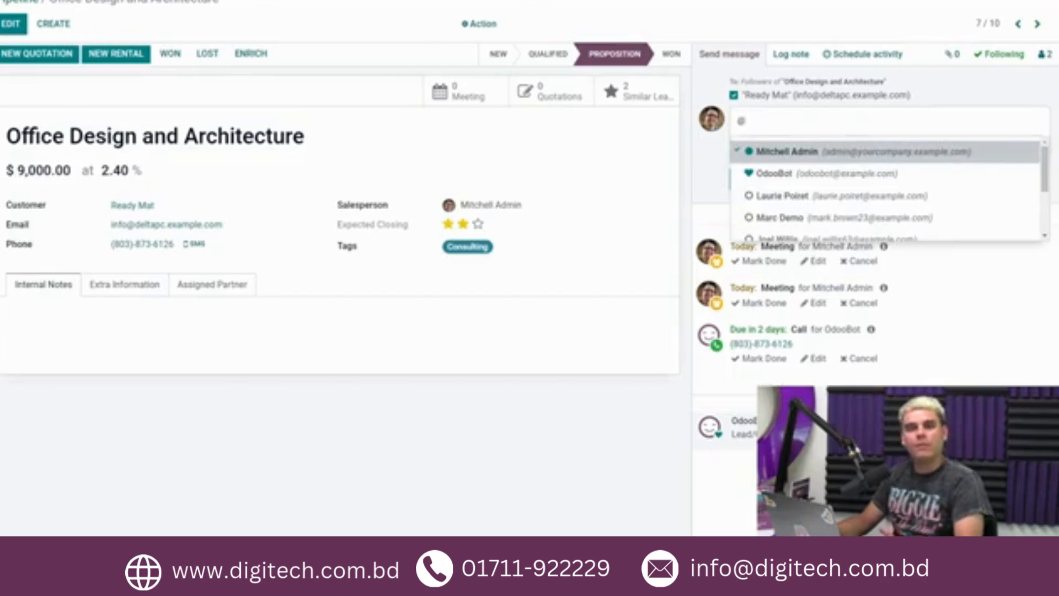
{"action": "type", "text": "m"}
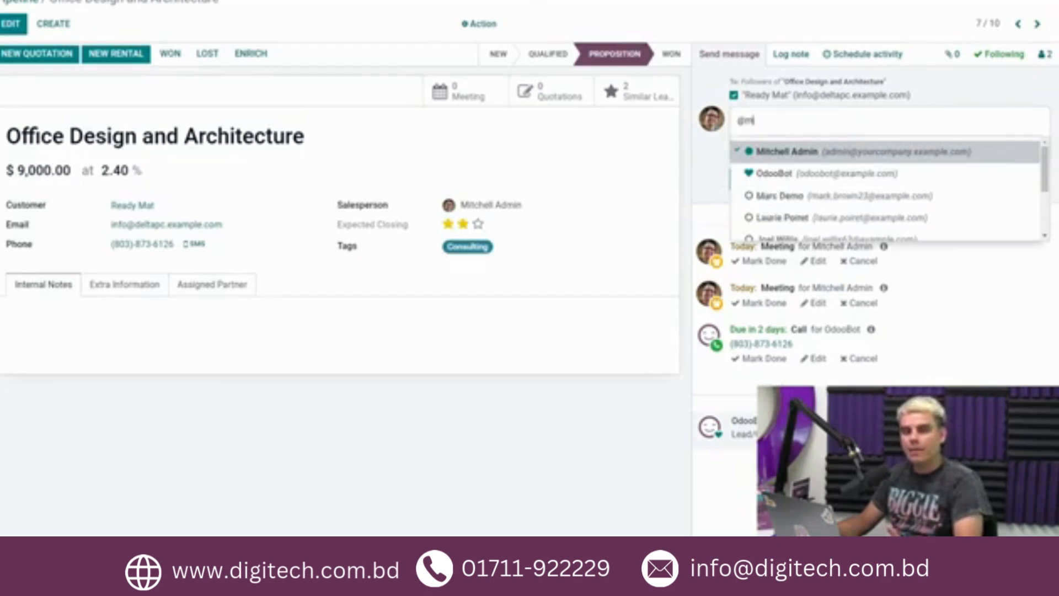
{"action": "type", "text": "arc"}
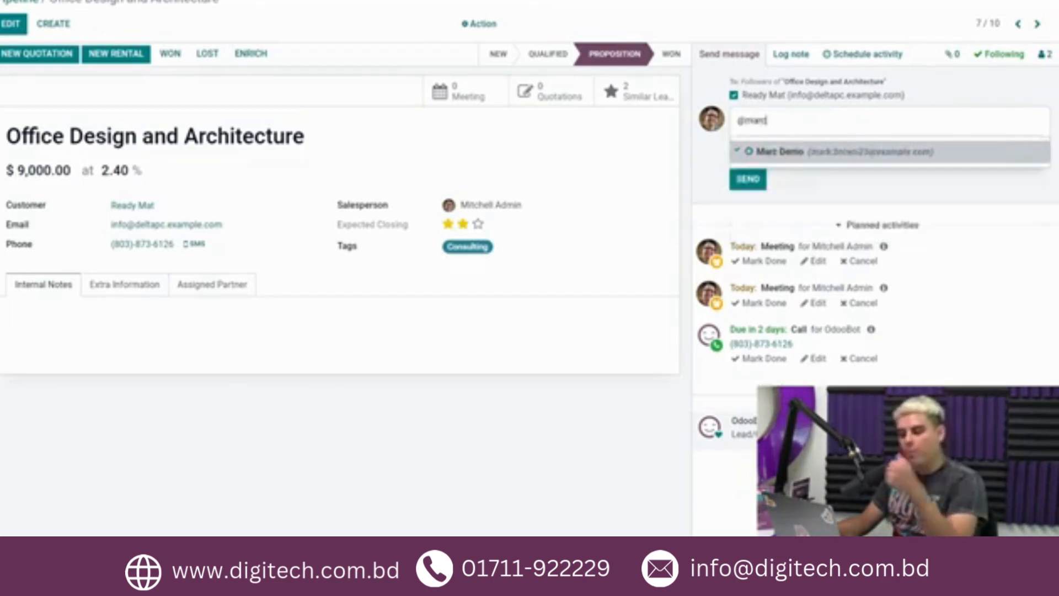
{"action": "left_click", "coordinate": [874, 149]}
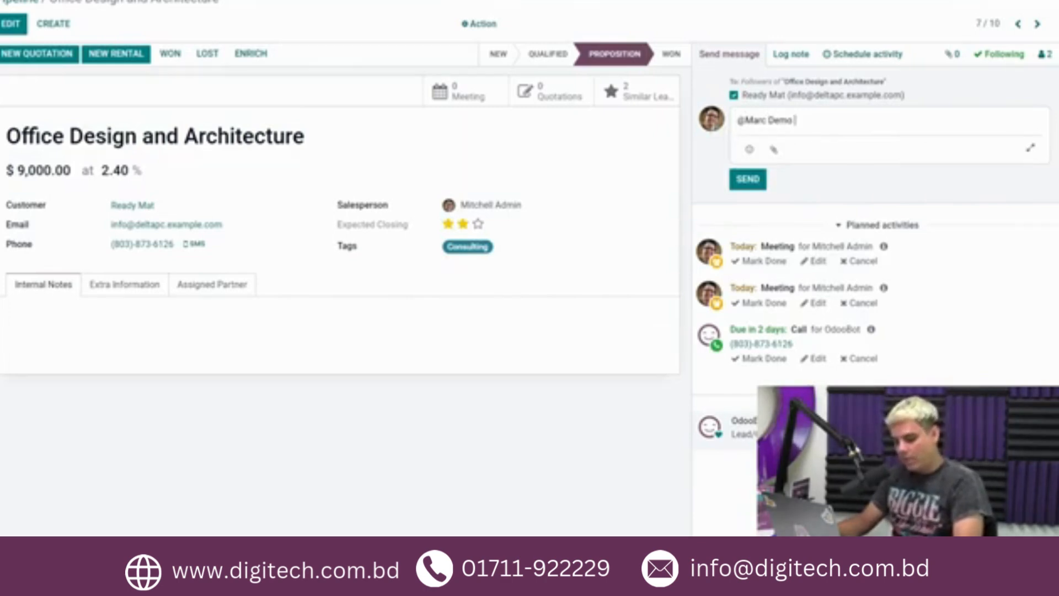
Write "lets meet about this opportunity" after the mention and paste the copied availability link
{"action": "type", "text": "lets meet about thi"}
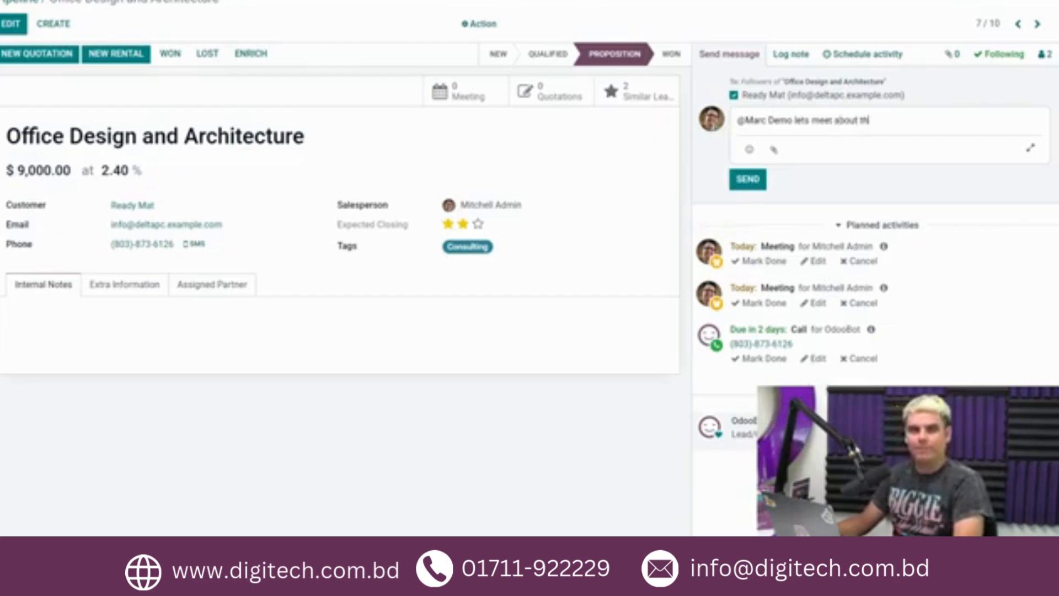
{"action": "type", "text": "s oppor"}
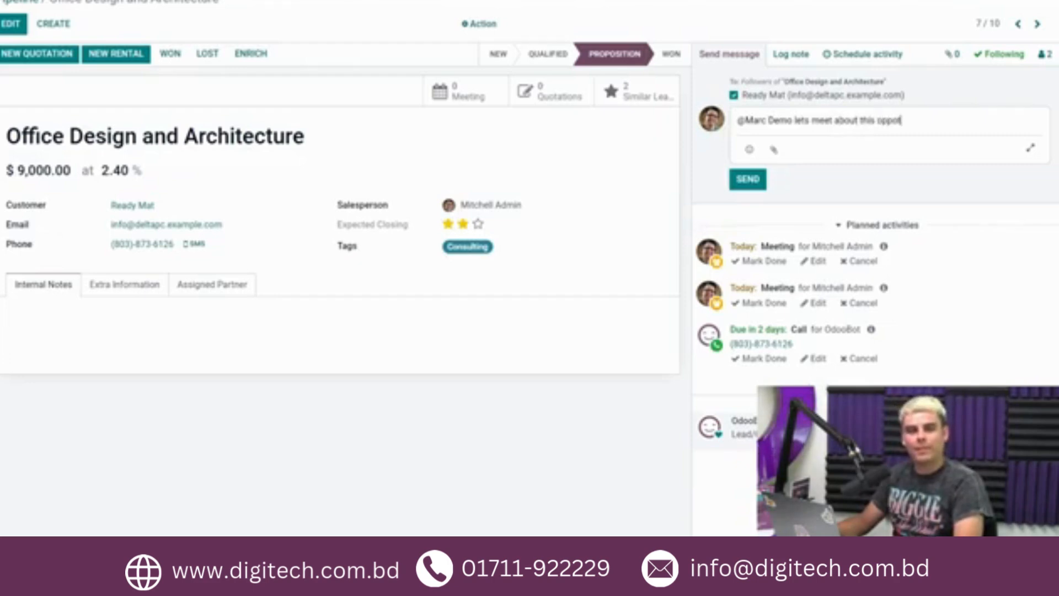
{"action": "key", "text": "BackSpace"}
{"action": "key", "text": "BackSpace"}
{"action": "type", "text": "ortunity"}
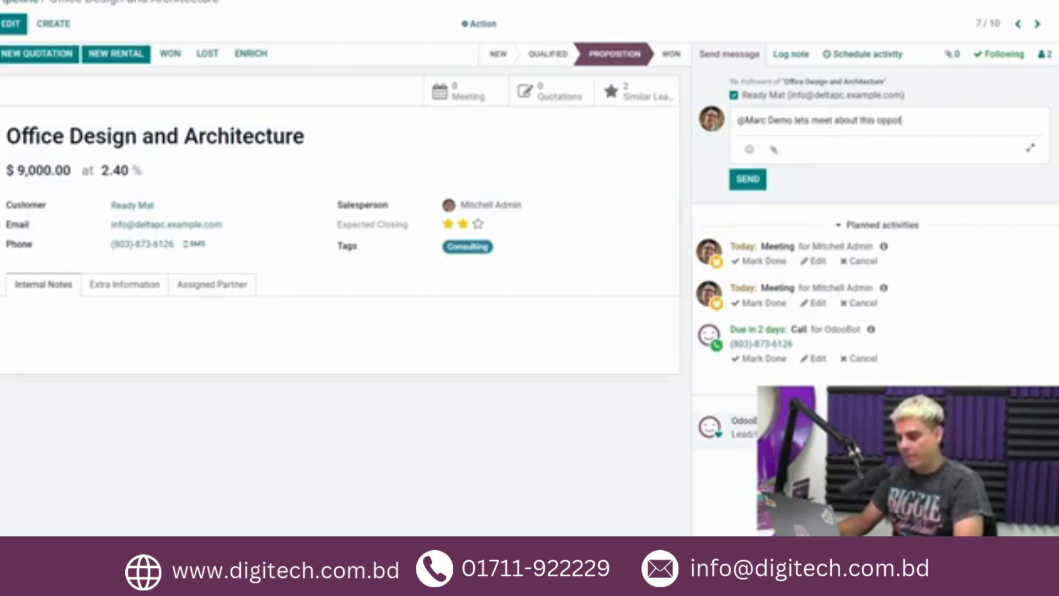
{"action": "type", "text": "https://19368242-saas-15-2-all.runbot48.odoo.com/calendar/mitchell-admin-let-s-meet-3?filter_staff_user_ids=%5B2%5D"}
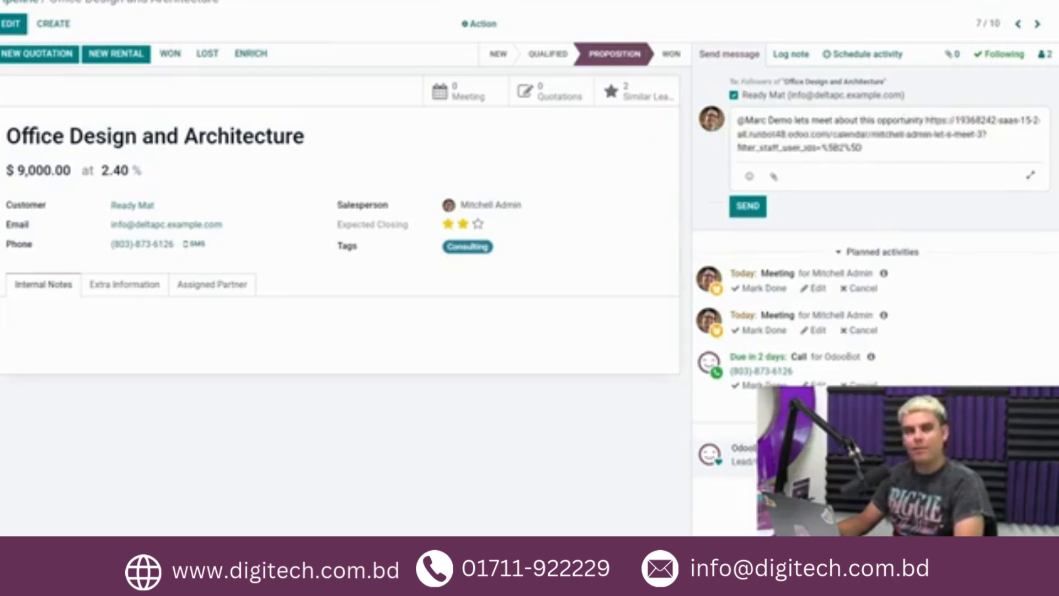
Send the drafted message and use its availability link to choose the Friday 23 September, 10:00–11:00 AM slot
{"action": "left_click", "coordinate": [752, 207]}
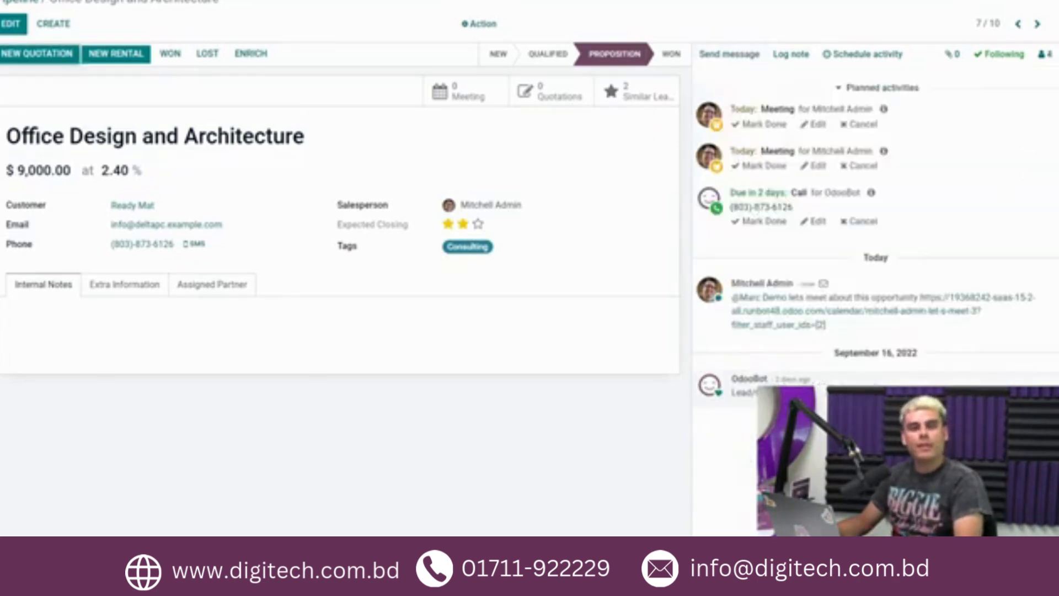
{"action": "left_click", "coordinate": [958, 312]}
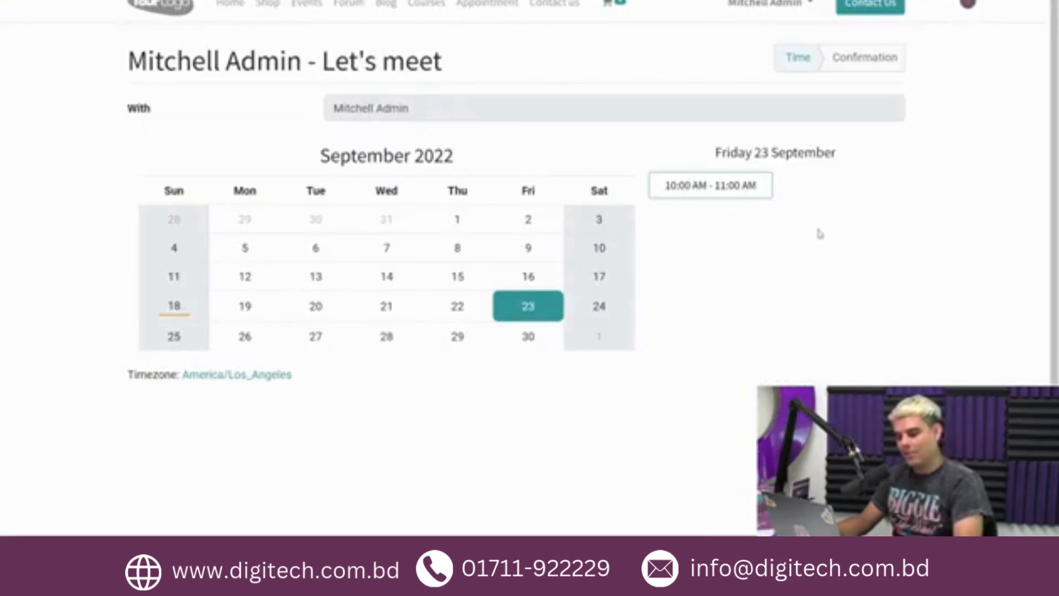
{"action": "left_click", "coordinate": [754, 188]}
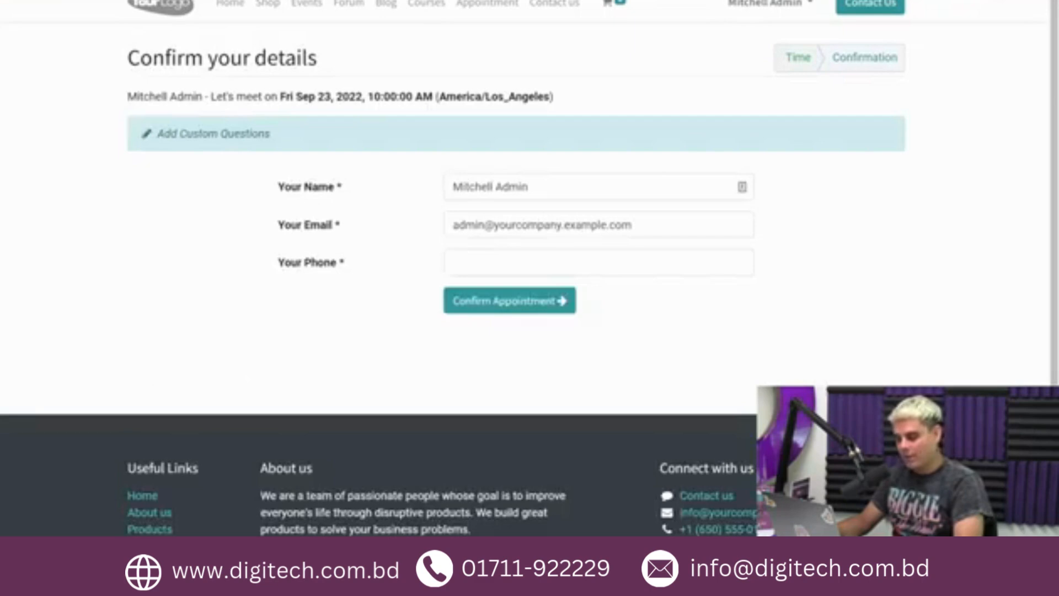
Replace the attendee's name, enter a phone number, and confirm the appointment
{"action": "triple_click", "coordinate": [511, 182]}
{"action": "type", "text": "mard"}
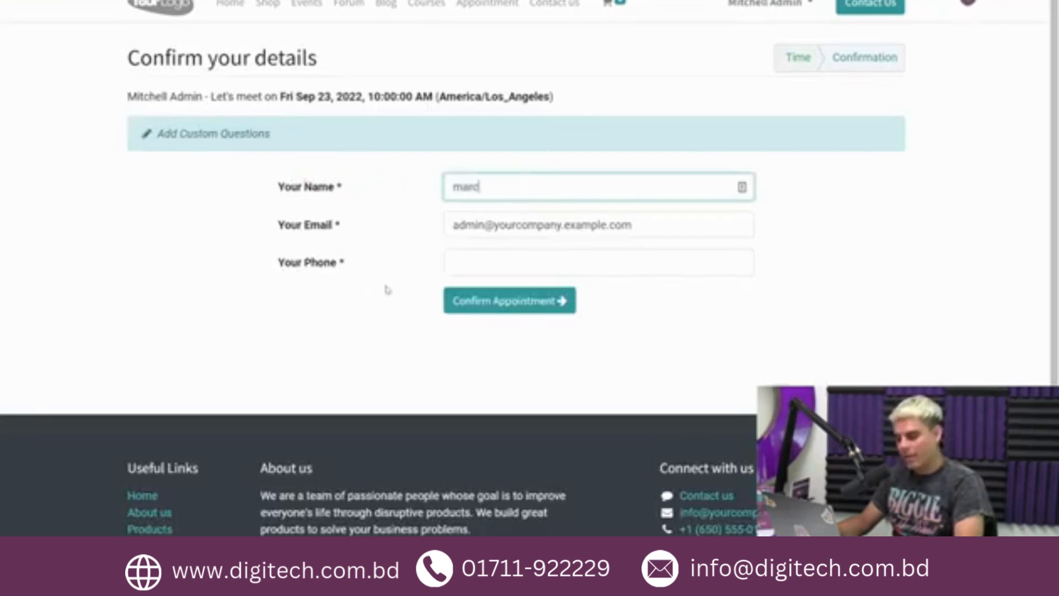
{"action": "key", "text": "Tab"}
{"action": "type", "text": "123456789"}
{"action": "left_click", "coordinate": [530, 304]}
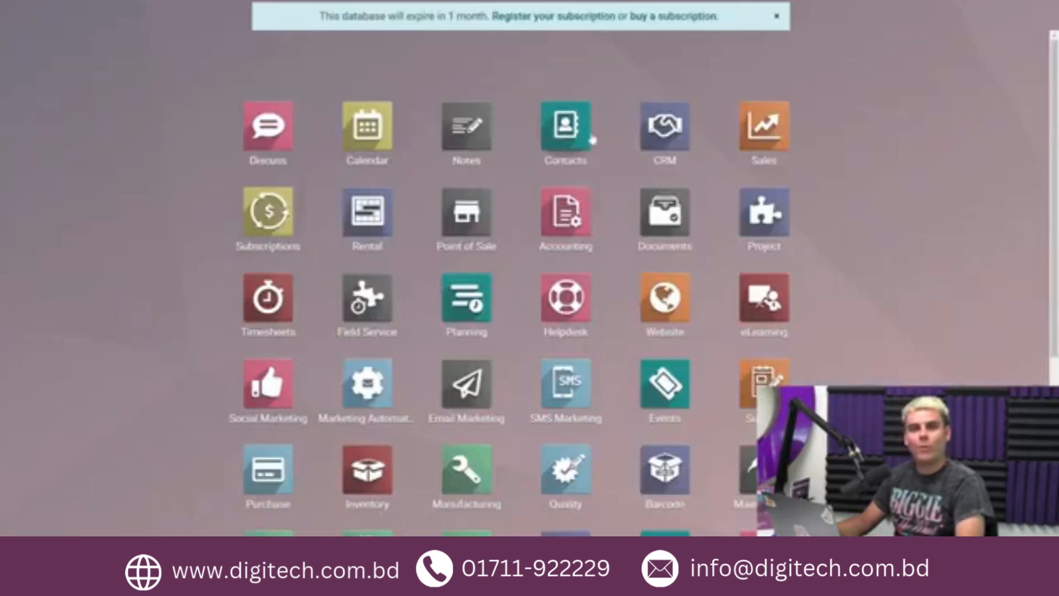
Return to the CRM pipeline and open the Activities report
{"action": "left_click", "coordinate": [651, 125]}
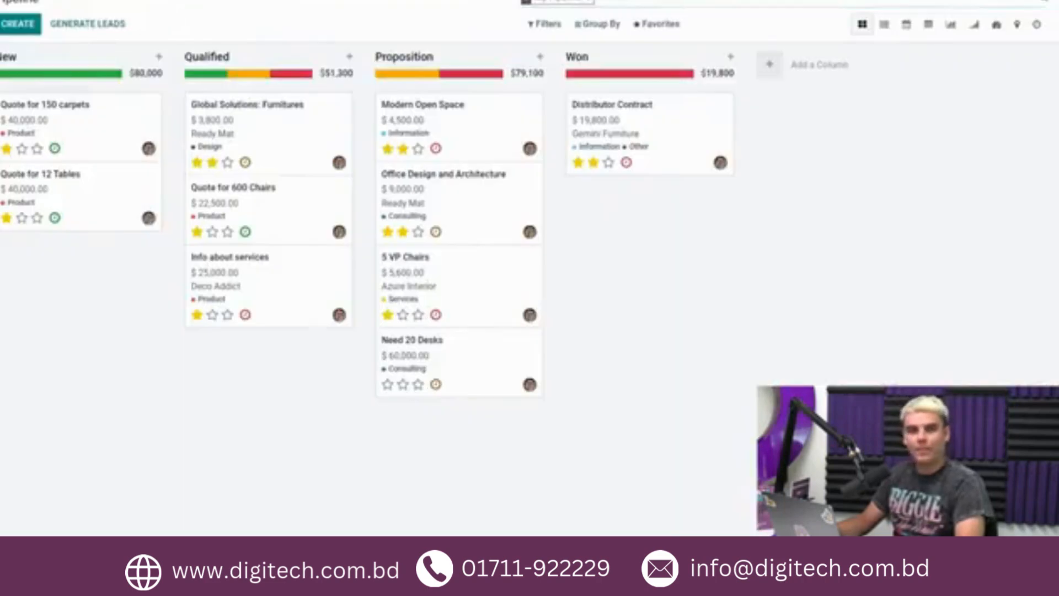
{"action": "left_click", "coordinate": [132, 1]}
{"action": "left_click", "coordinate": [145, 64]}
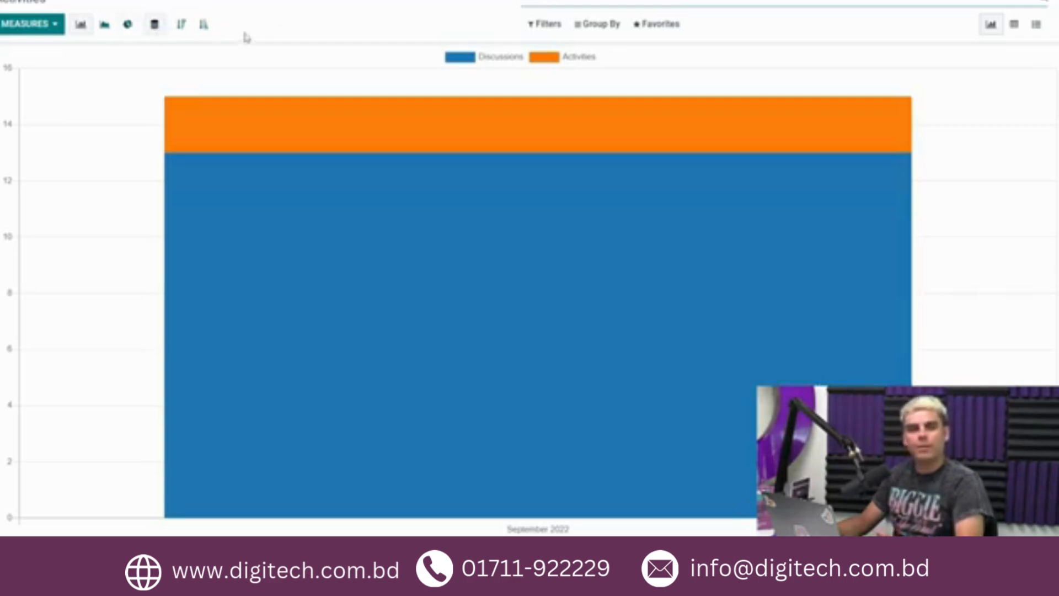
Group the activities chart by Stage and Salesperson, and clear both groupings
{"action": "left_click", "coordinate": [614, 24]}
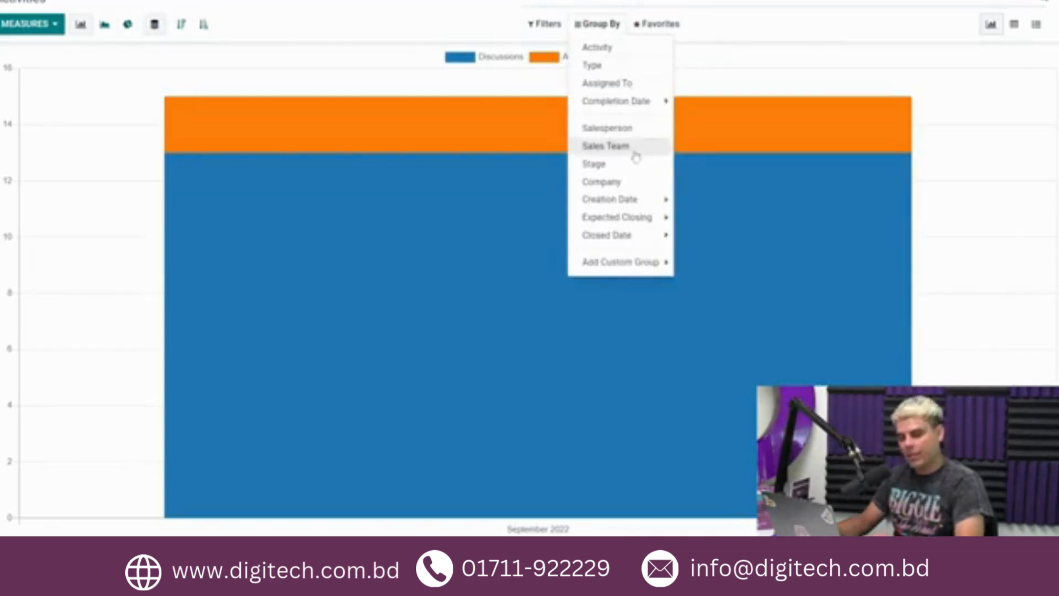
{"action": "left_click", "coordinate": [629, 166]}
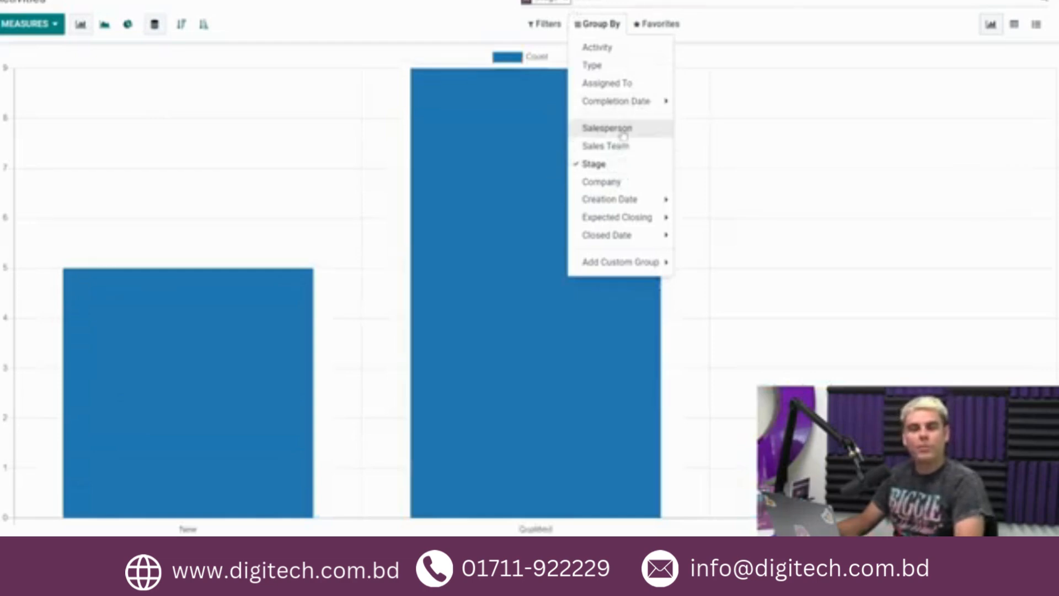
{"action": "left_click", "coordinate": [622, 131]}
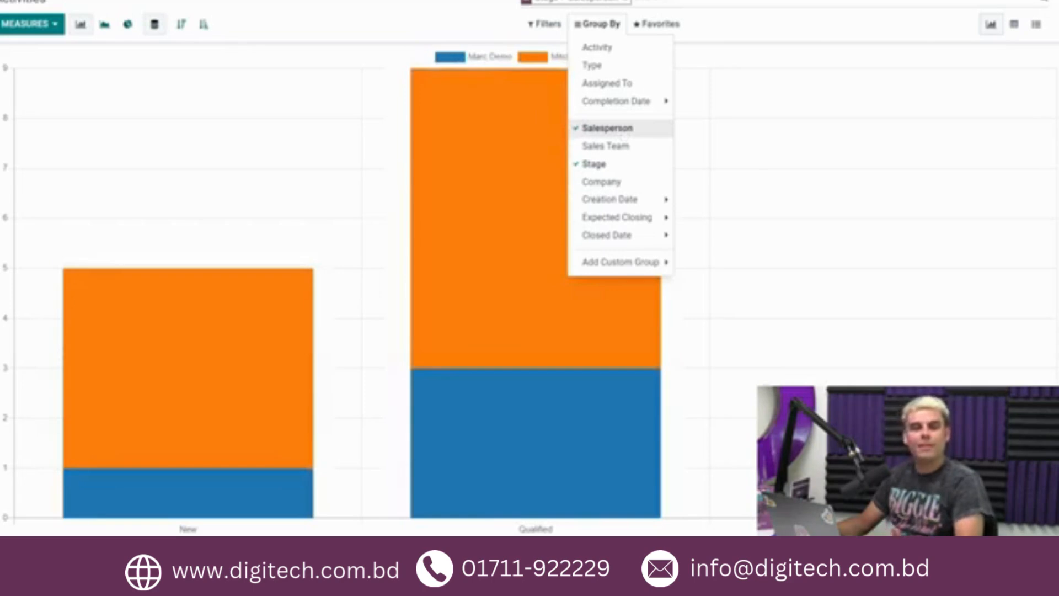
{"action": "left_click", "coordinate": [617, 129]}
{"action": "left_click", "coordinate": [622, 163]}
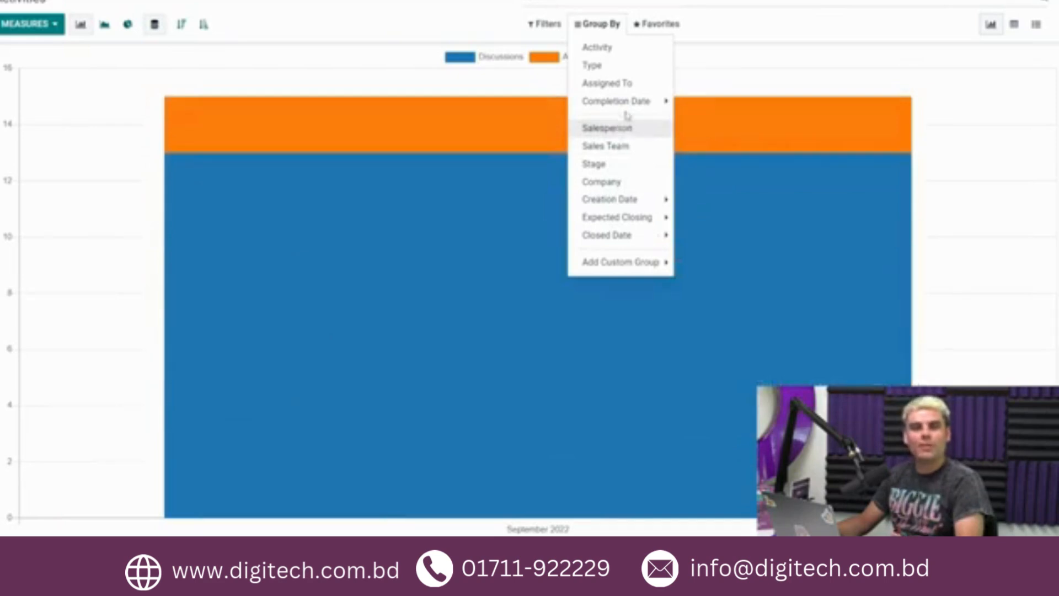
Display the ungrouped activities report as a list
{"action": "left_click", "coordinate": [760, 5]}
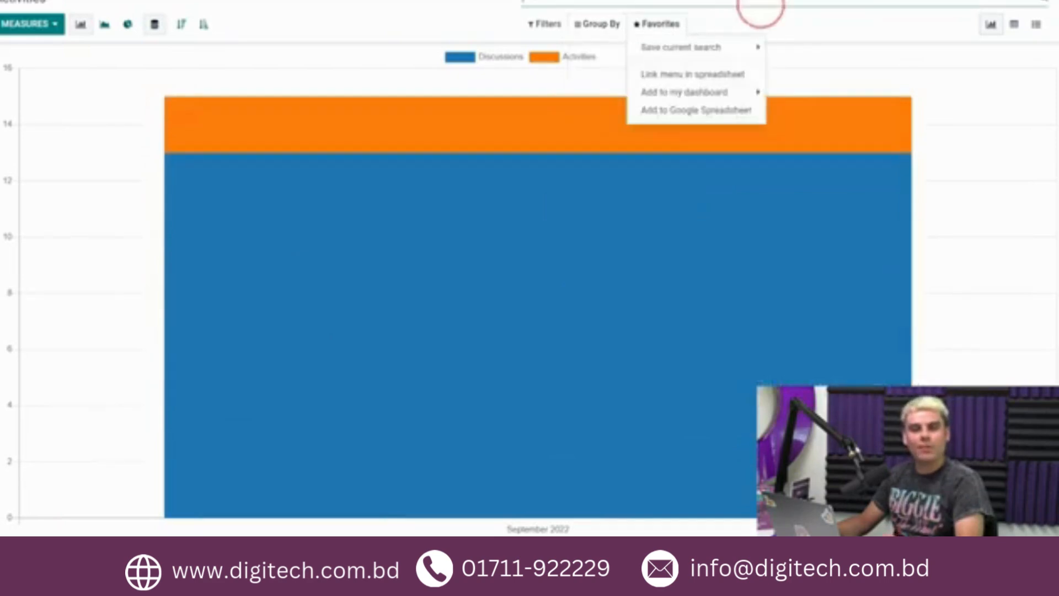
{"action": "left_click", "coordinate": [1036, 24]}
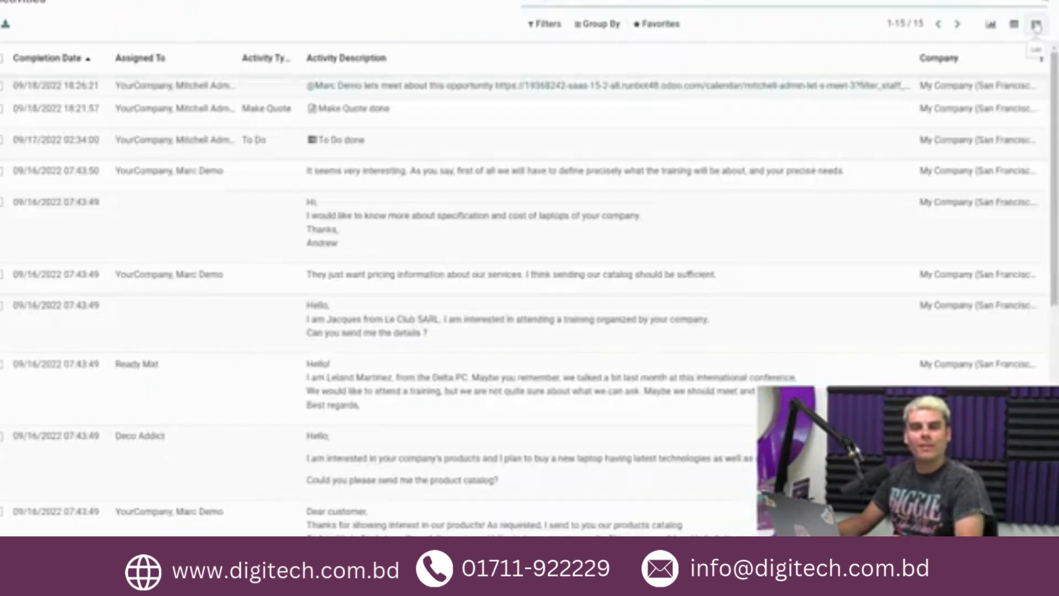